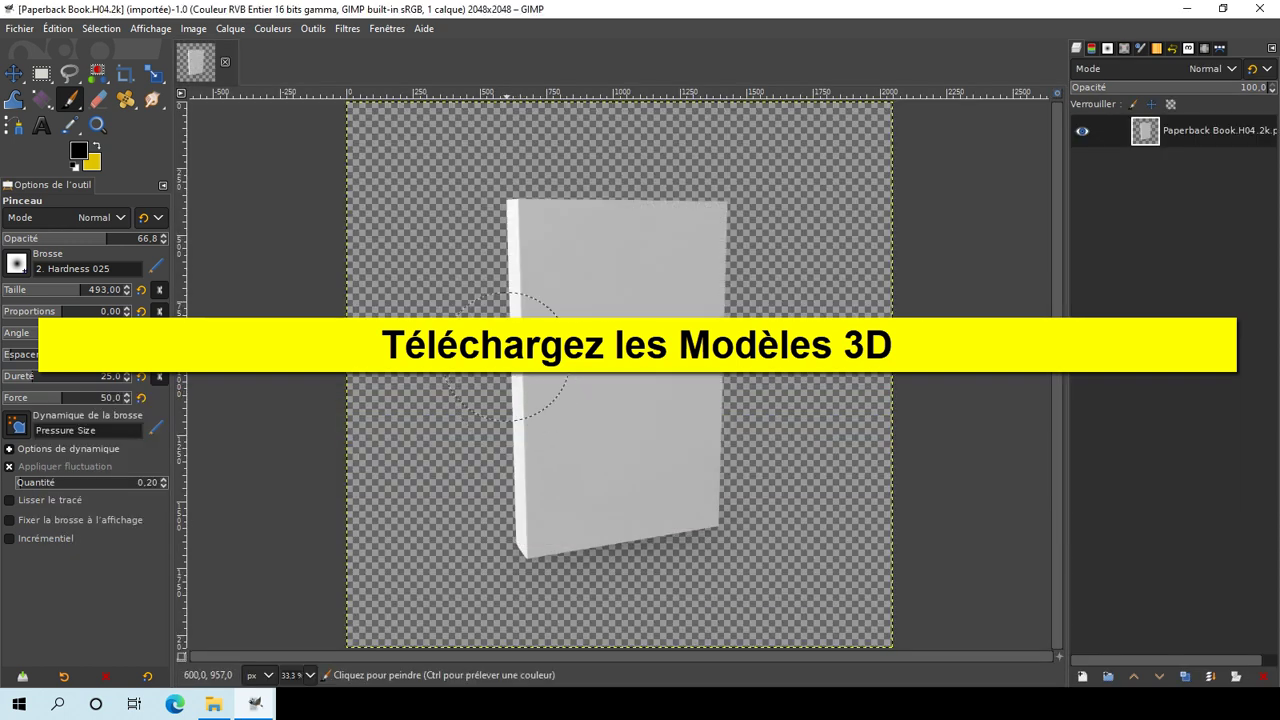
Scale the image to 500 × 500 px with a resolution of 72 pixels/in
click(194, 28)
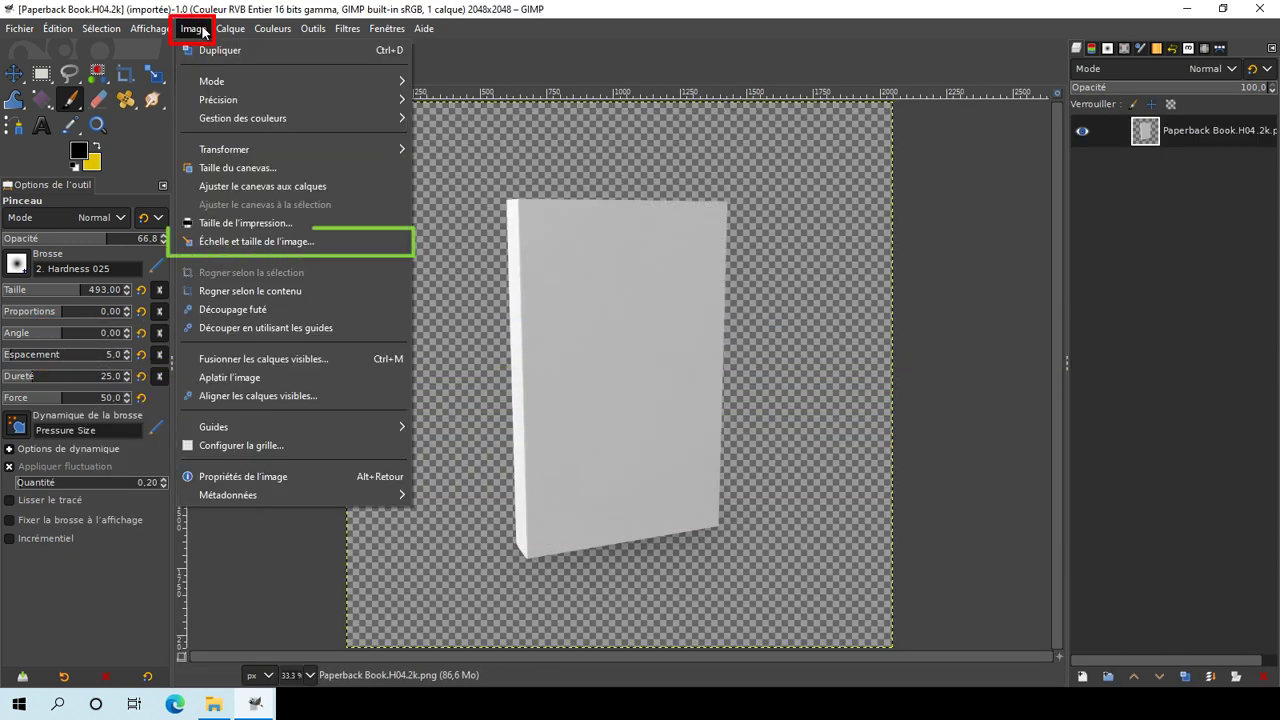
click(243, 240)
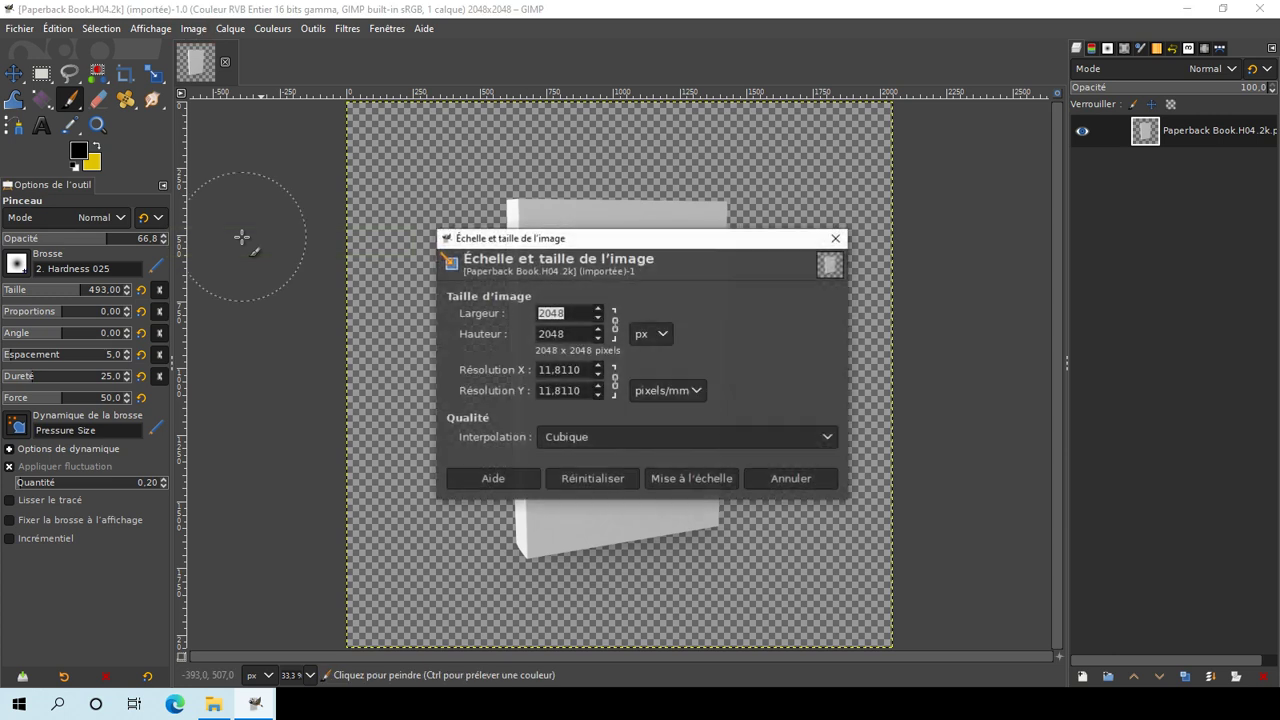
click(652, 390)
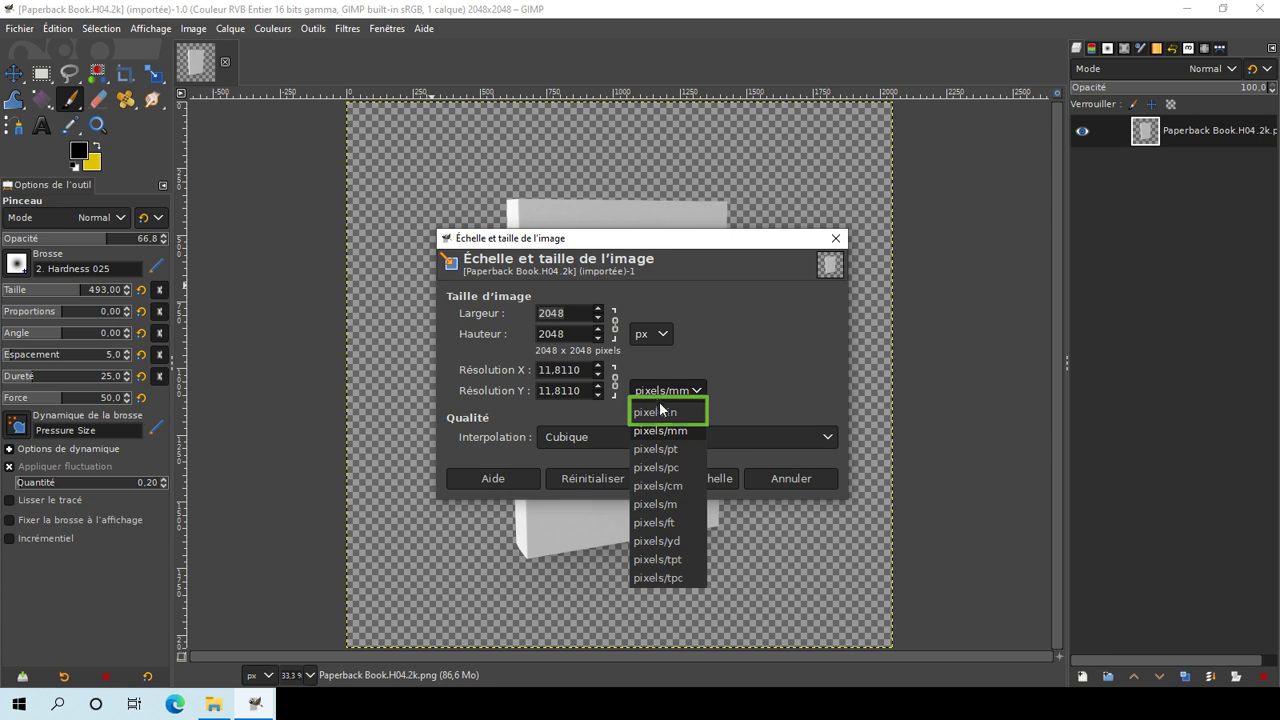
click(665, 413)
double_click(596, 367)
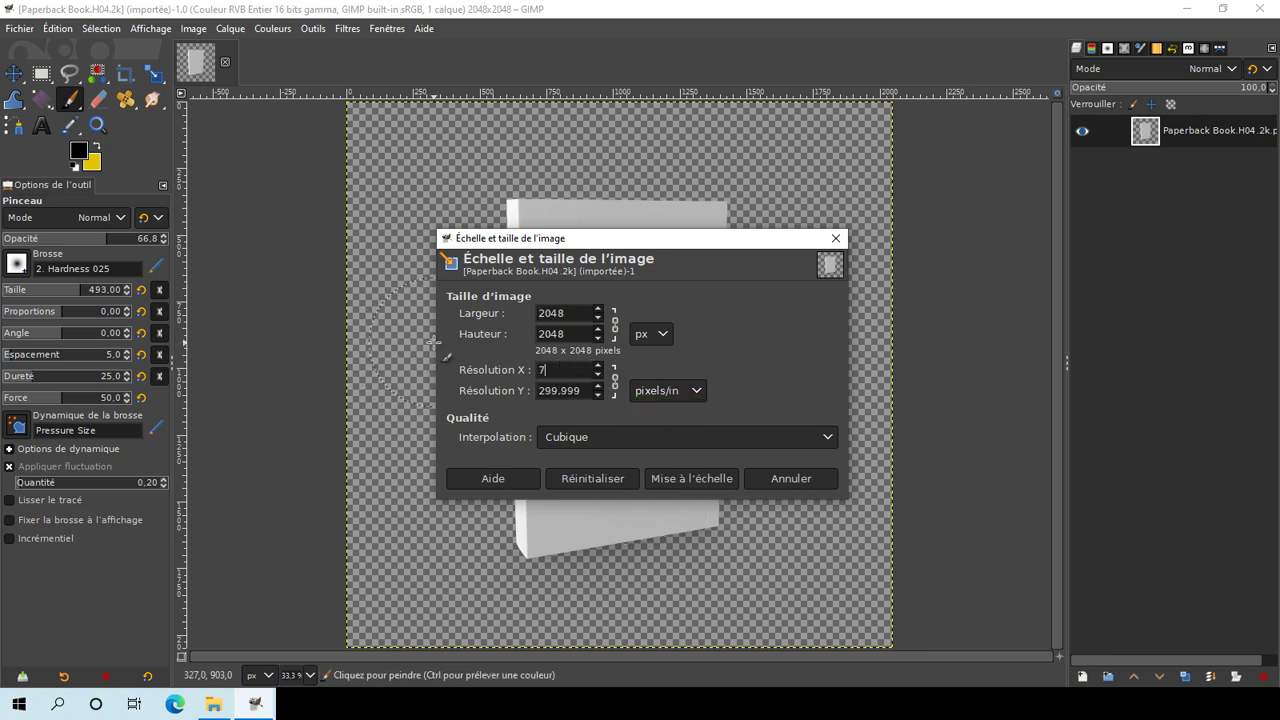
text(72)
key(Tab)
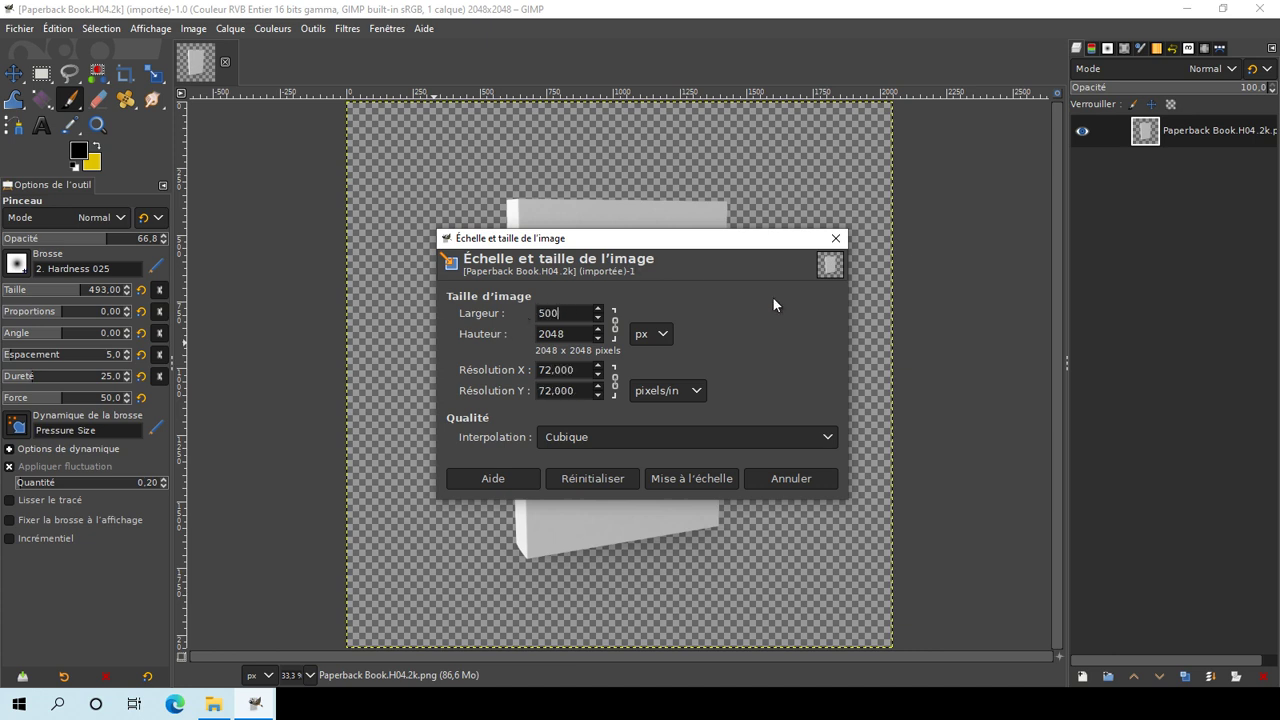
click(576, 334)
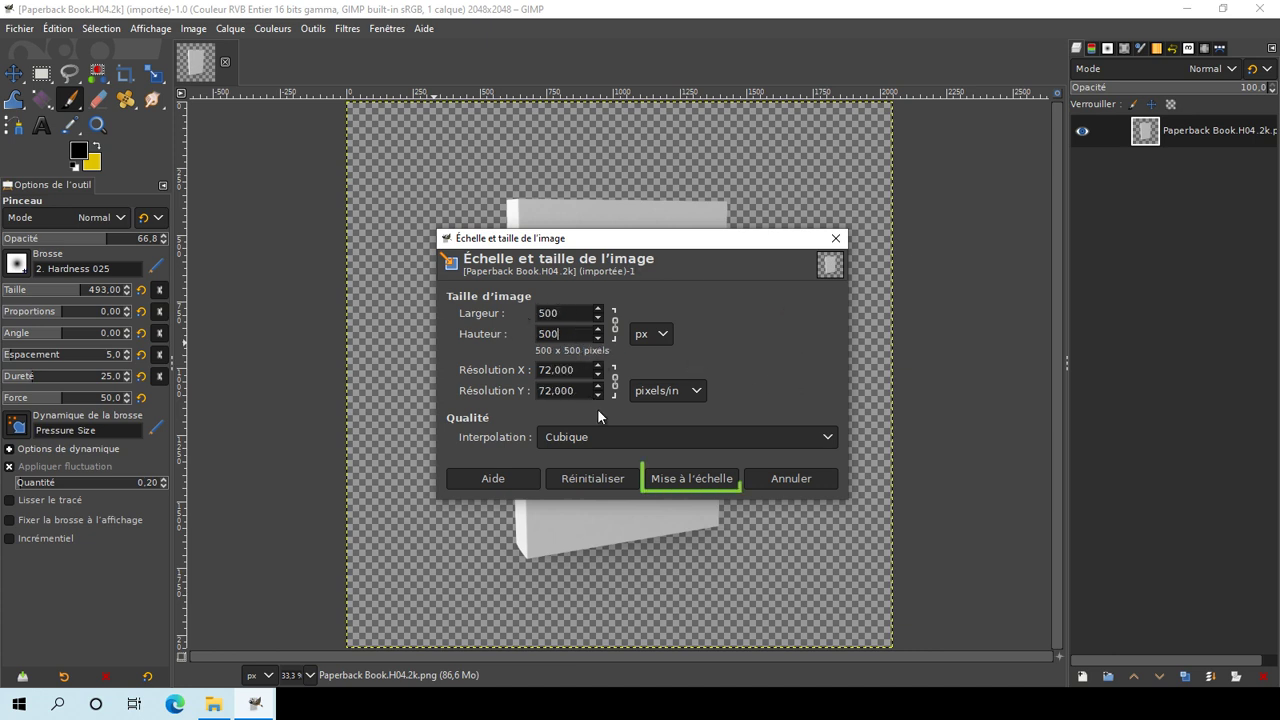
click(671, 480)
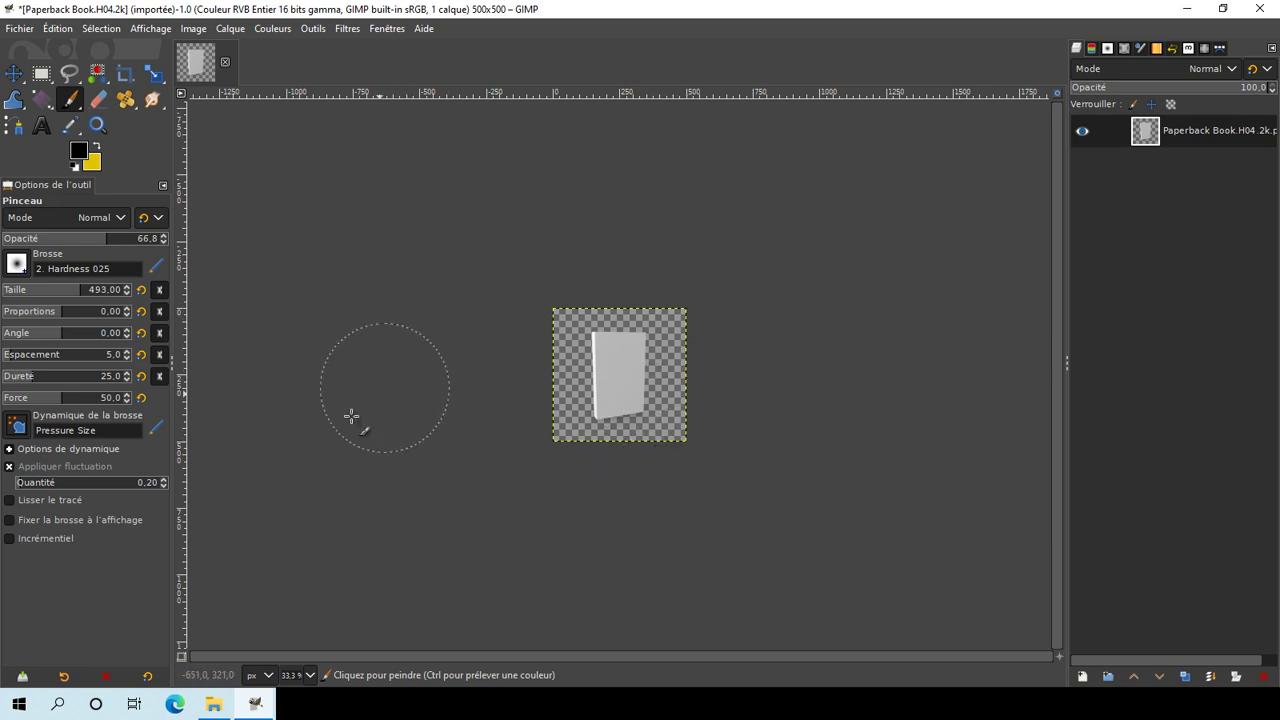
Bring the Couverture face image in as a new layer and shrink it to roughly the canvas area with the Perspective tool's four corners
click(216, 705)
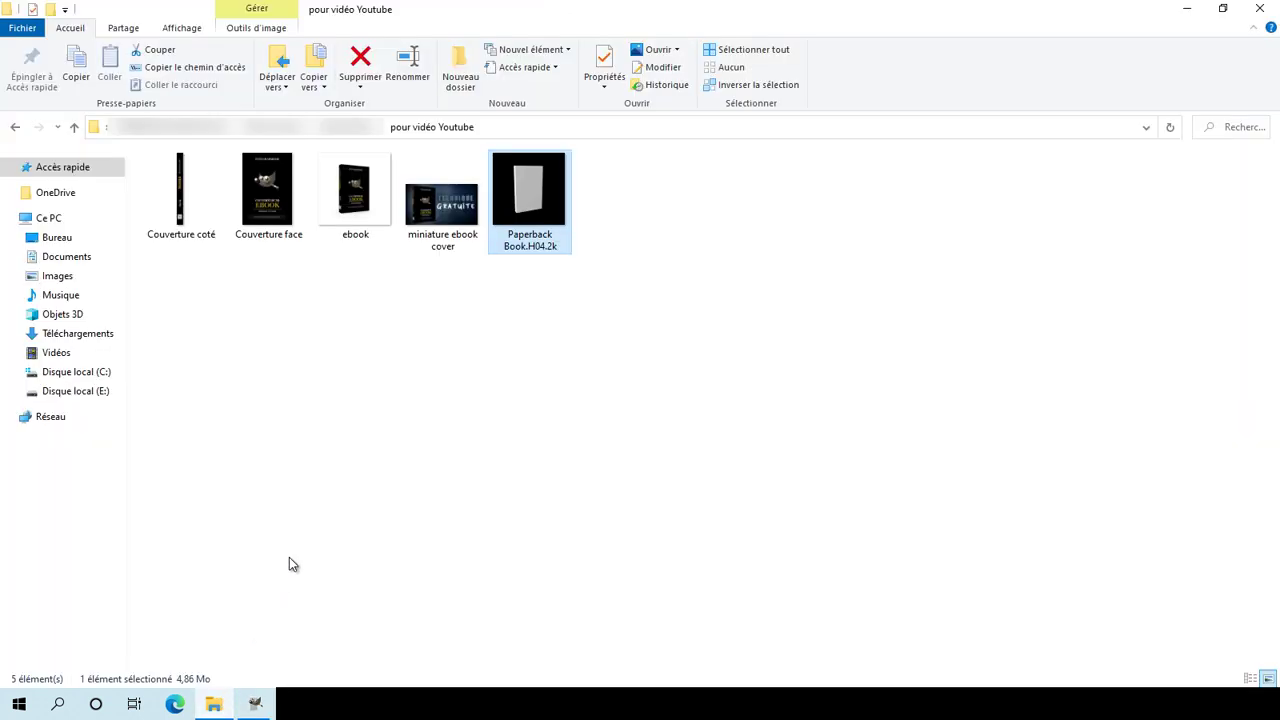
drag(273, 189, 630, 365)
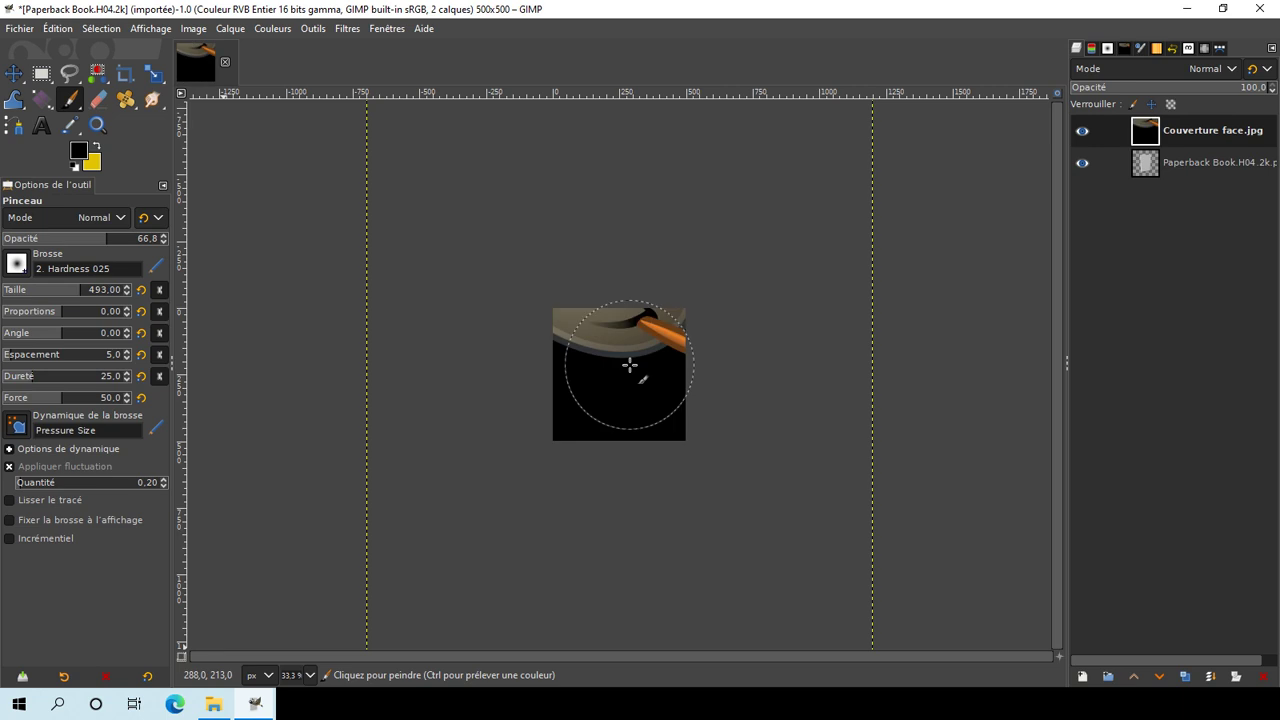
click(153, 78)
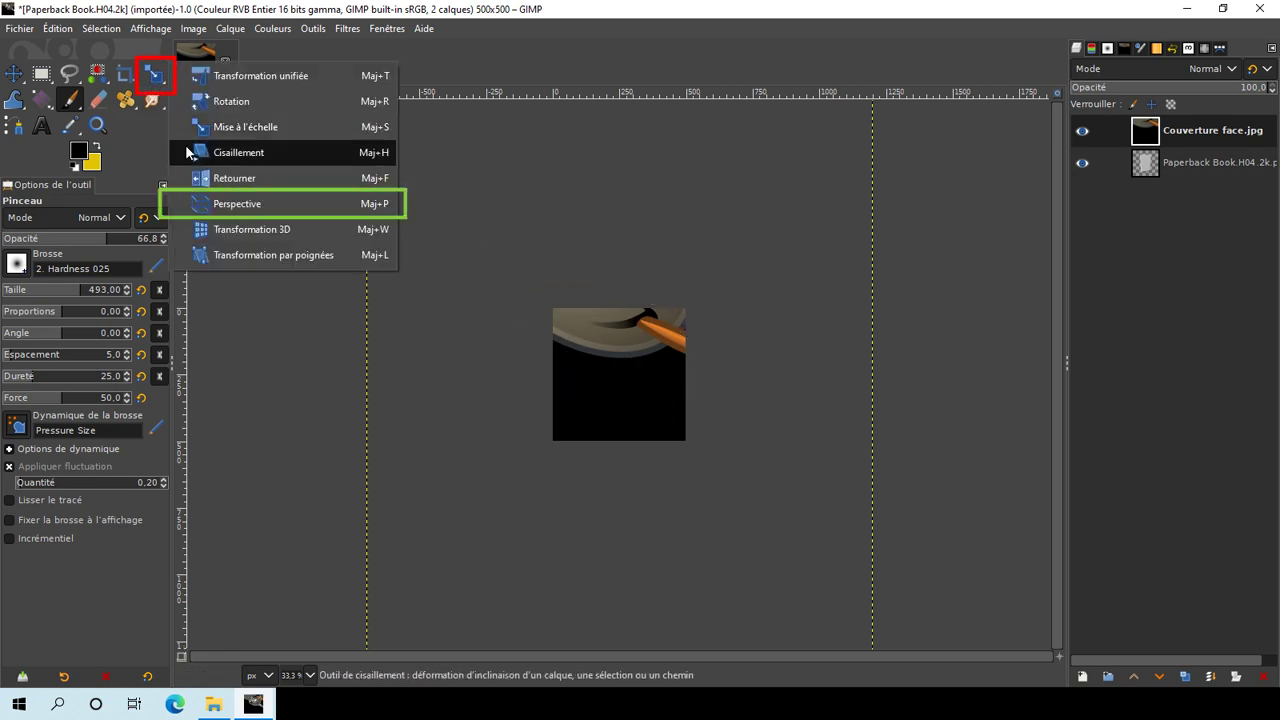
click(237, 205)
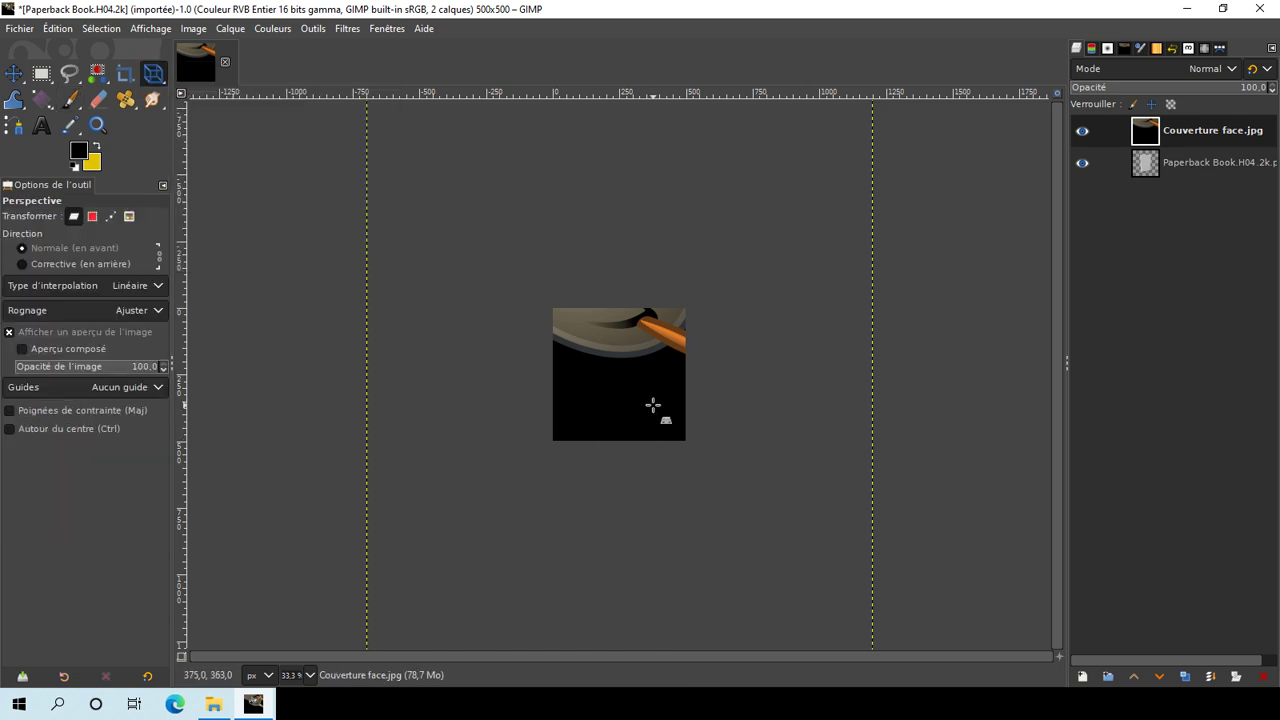
ctrl+scroll(653, 402, down, 1)
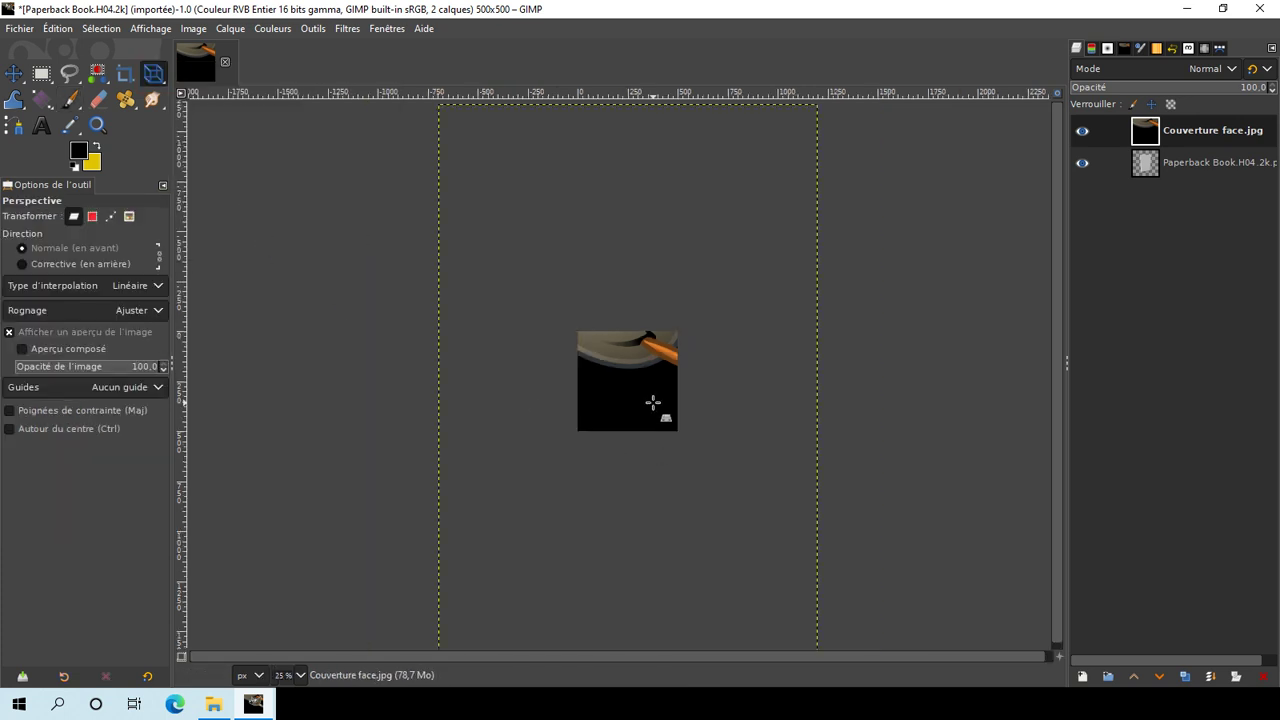
click(653, 402)
ctrl+scroll(653, 402, down, 1)
drag(609, 188, 718, 357)
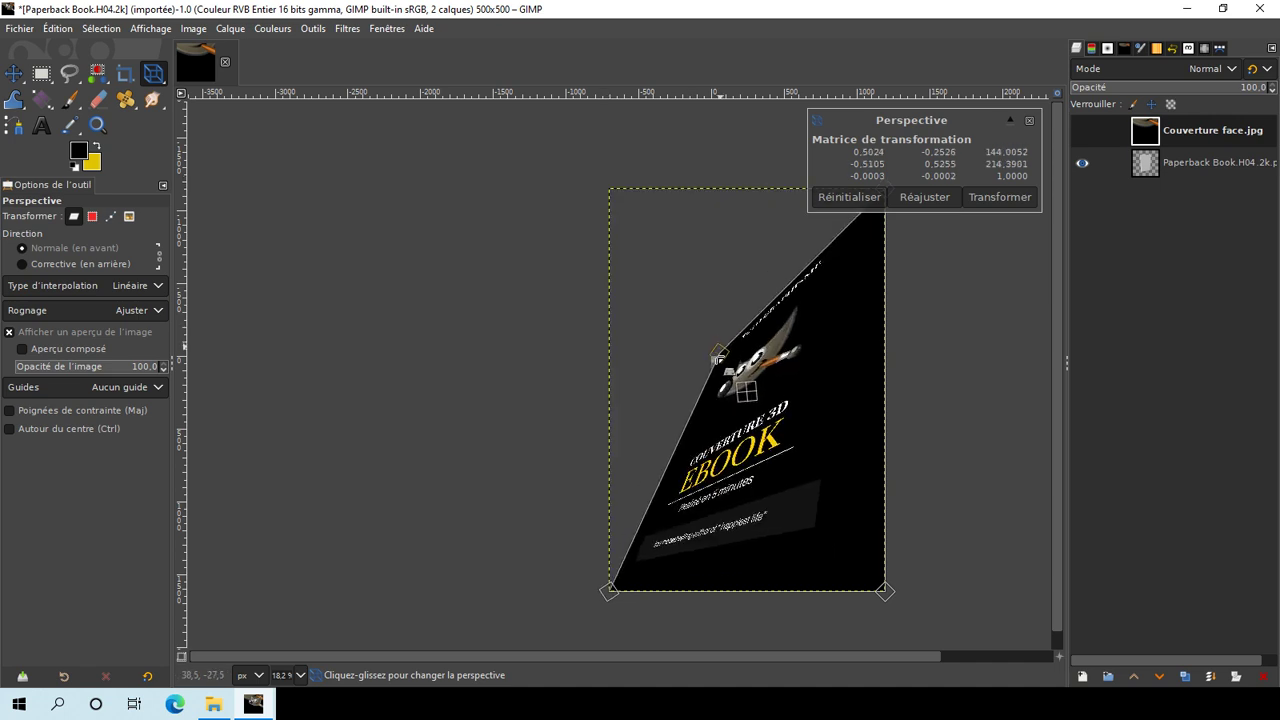
drag(614, 598, 714, 430)
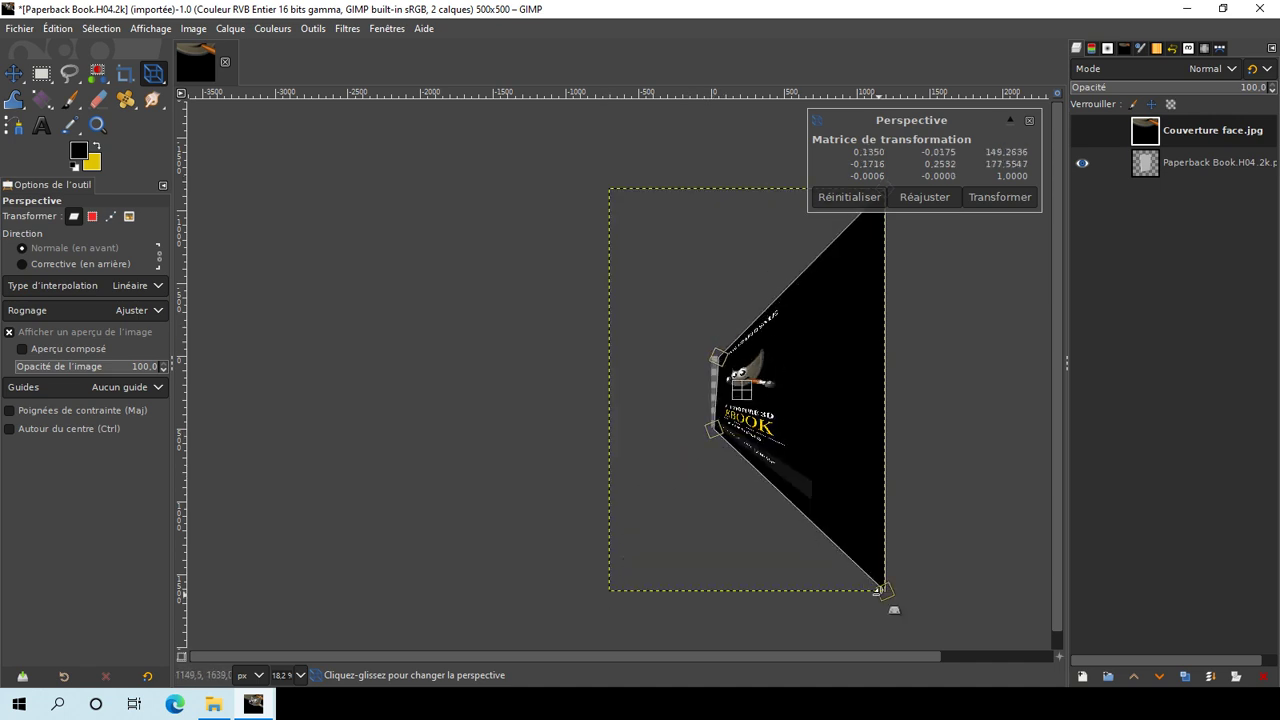
drag(877, 590, 767, 436)
ctrl+scroll(923, 290, down, 1)
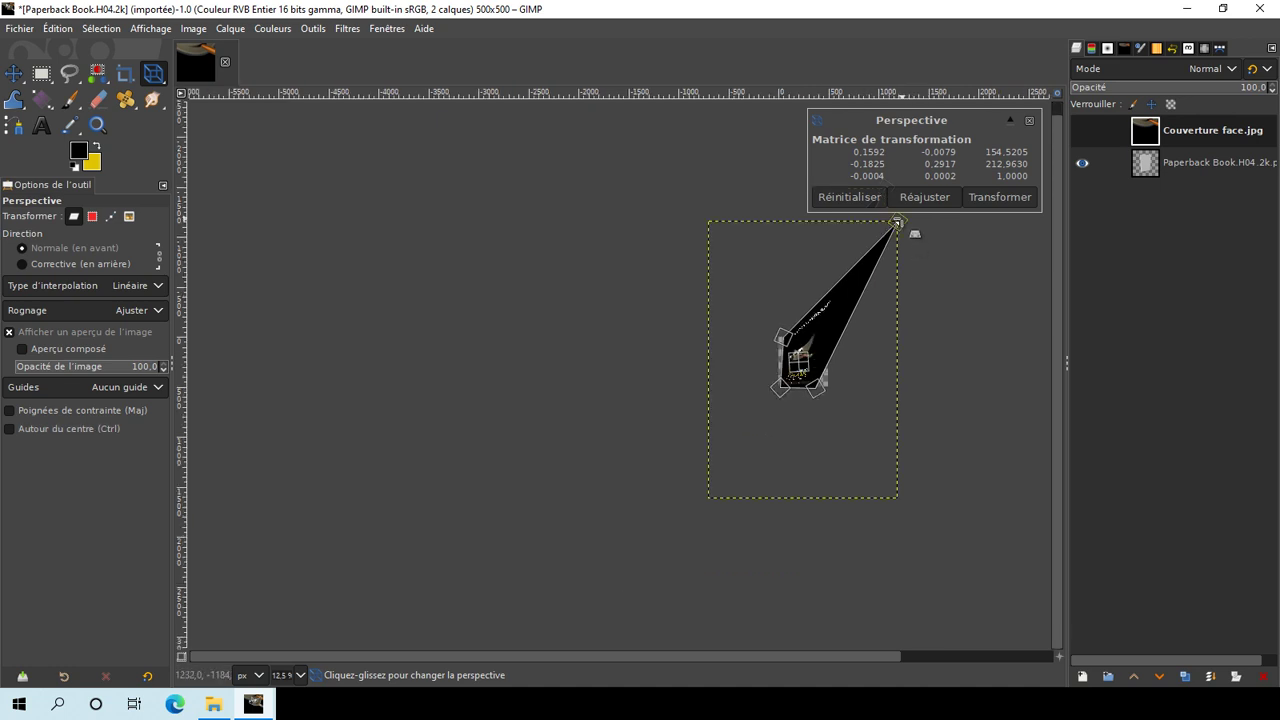
drag(898, 222, 812, 340)
Move the front cover's upper-left and two lower perspective corners roughly onto the book's front face
ctrl+scroll(829, 298, up, 4)
ctrl+scroll(829, 298, up, 1)
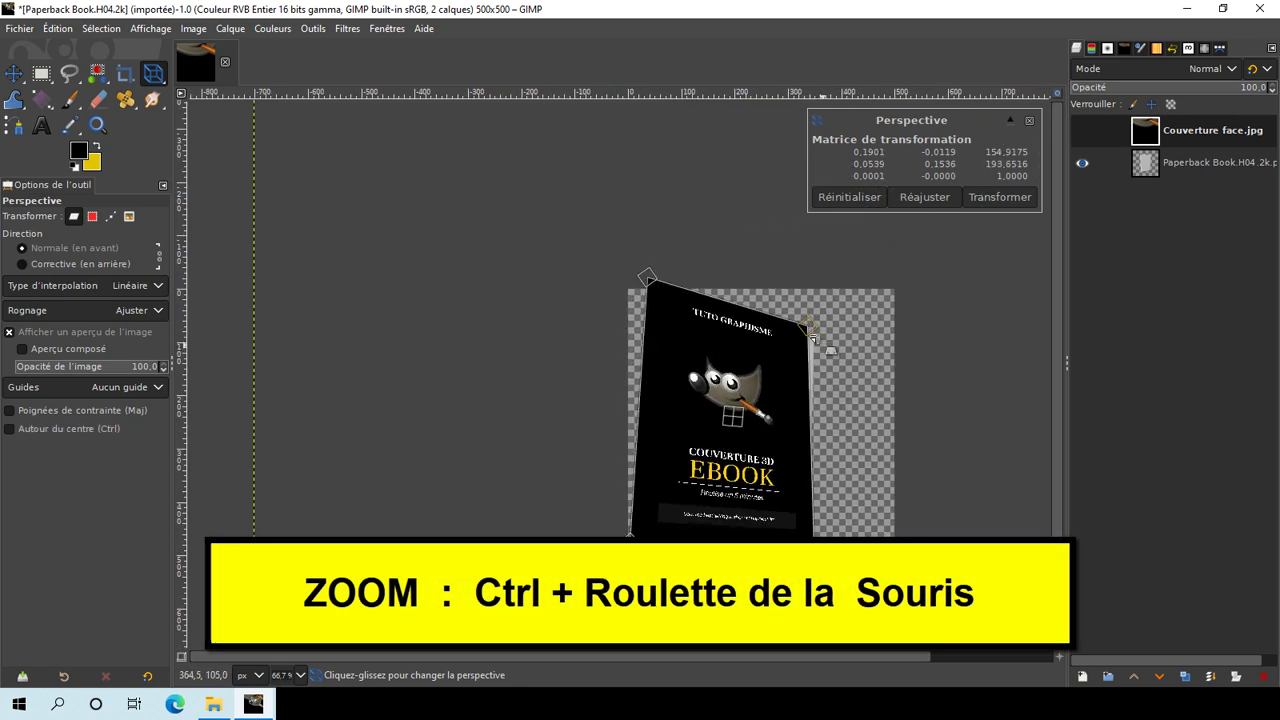
drag(647, 277, 709, 347)
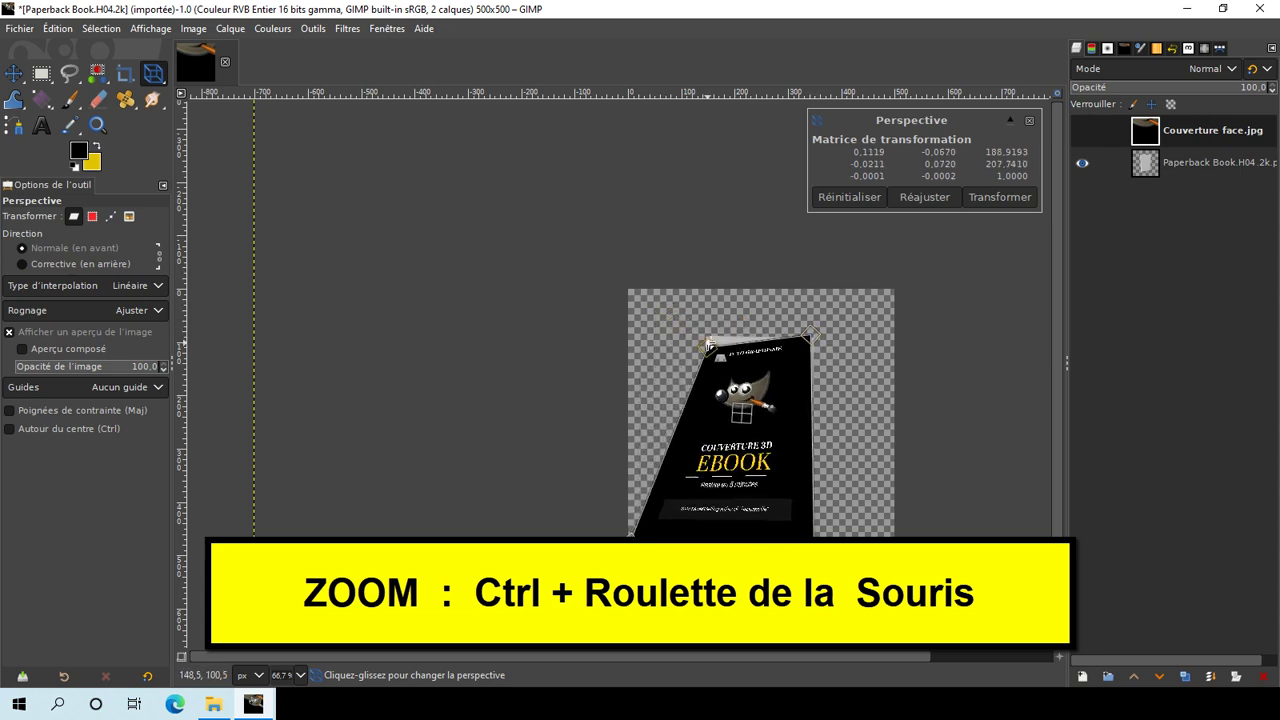
drag(630, 543, 700, 482)
drag(813, 553, 792, 481)
Align the front cover's lower-right and lower-left perspective corners exactly with the bottom corners of the book's front face
ctrl+scroll(813, 508, up, 2)
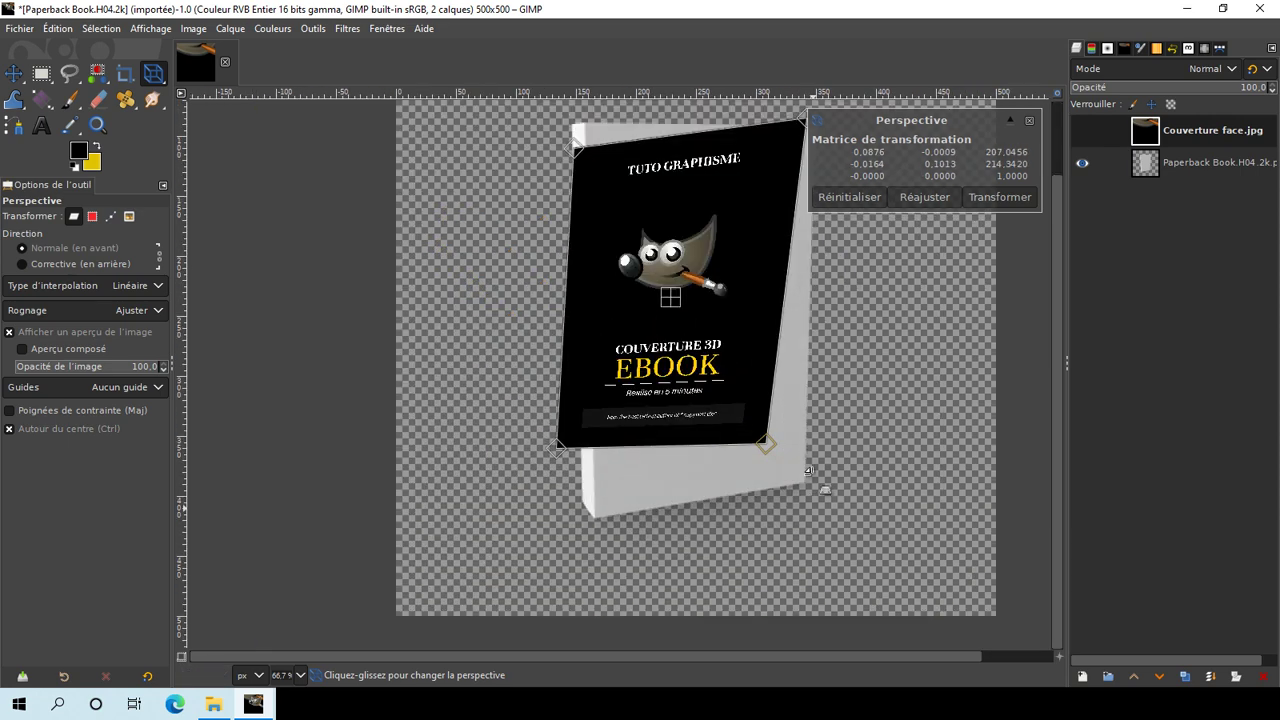
ctrl+scroll(809, 470, up, 6)
drag(641, 343, 788, 490)
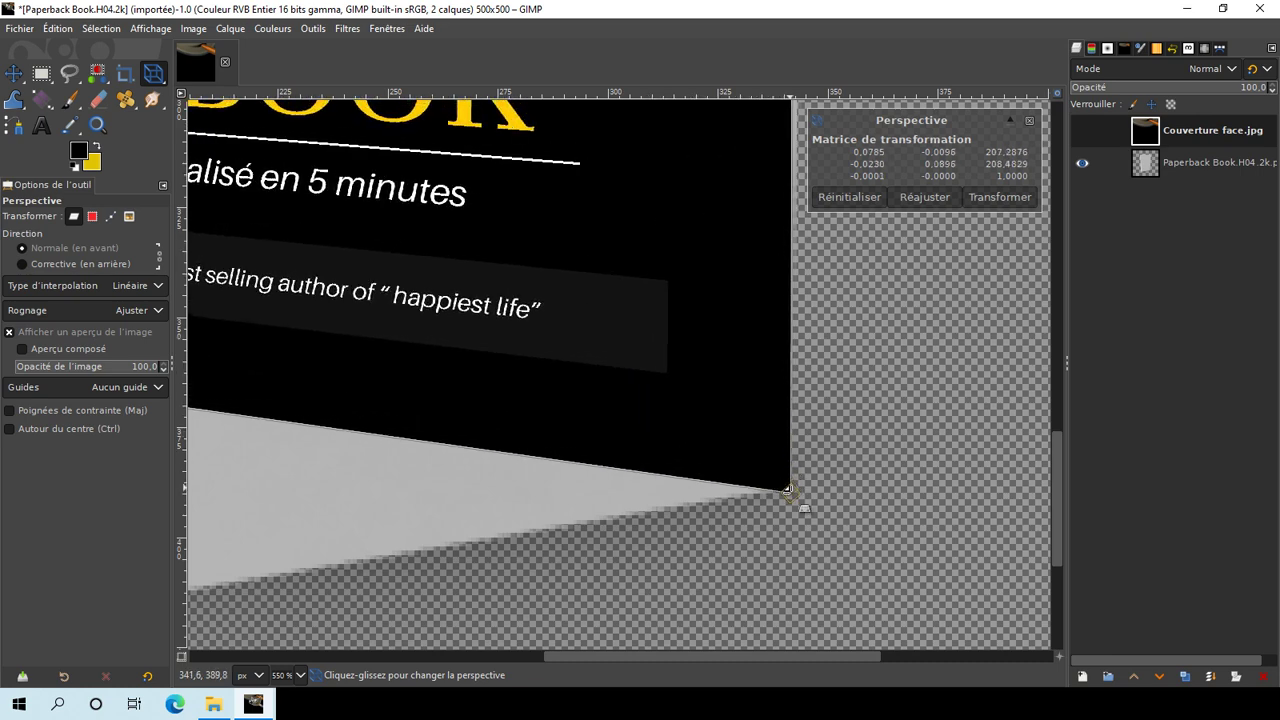
ctrl+scroll(829, 543, down, 3)
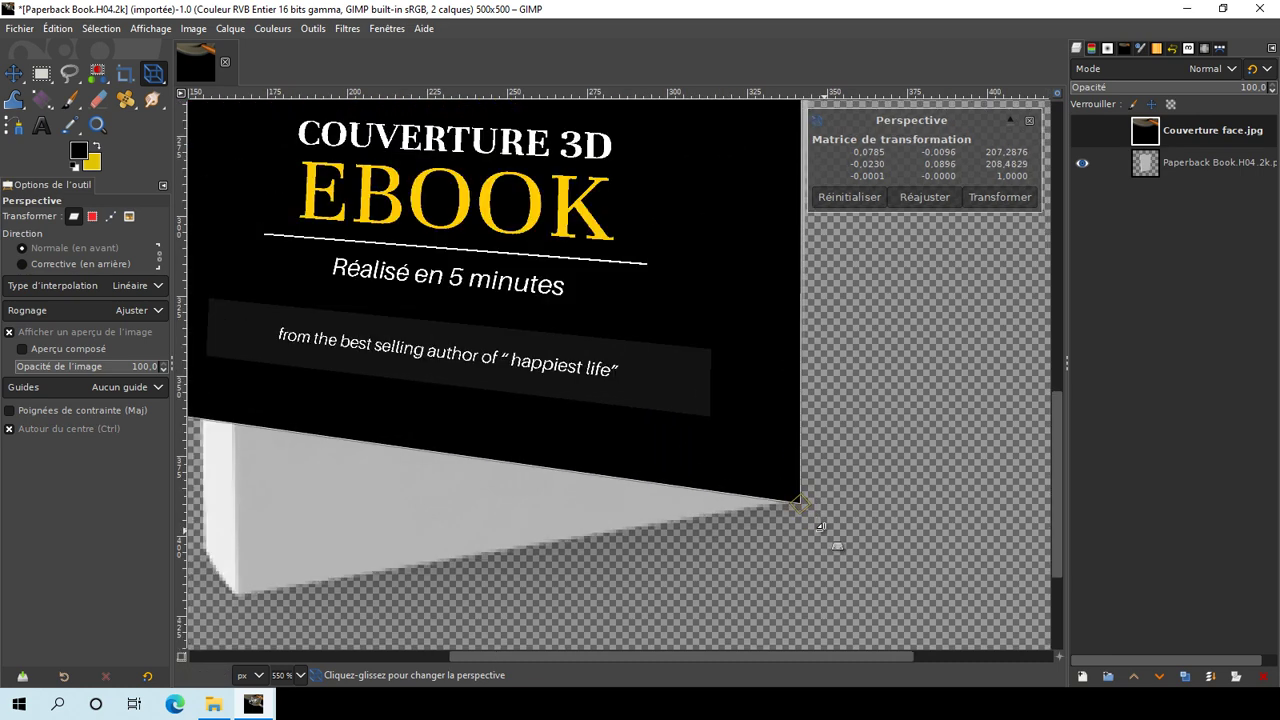
ctrl+scroll(445, 515, down, 3)
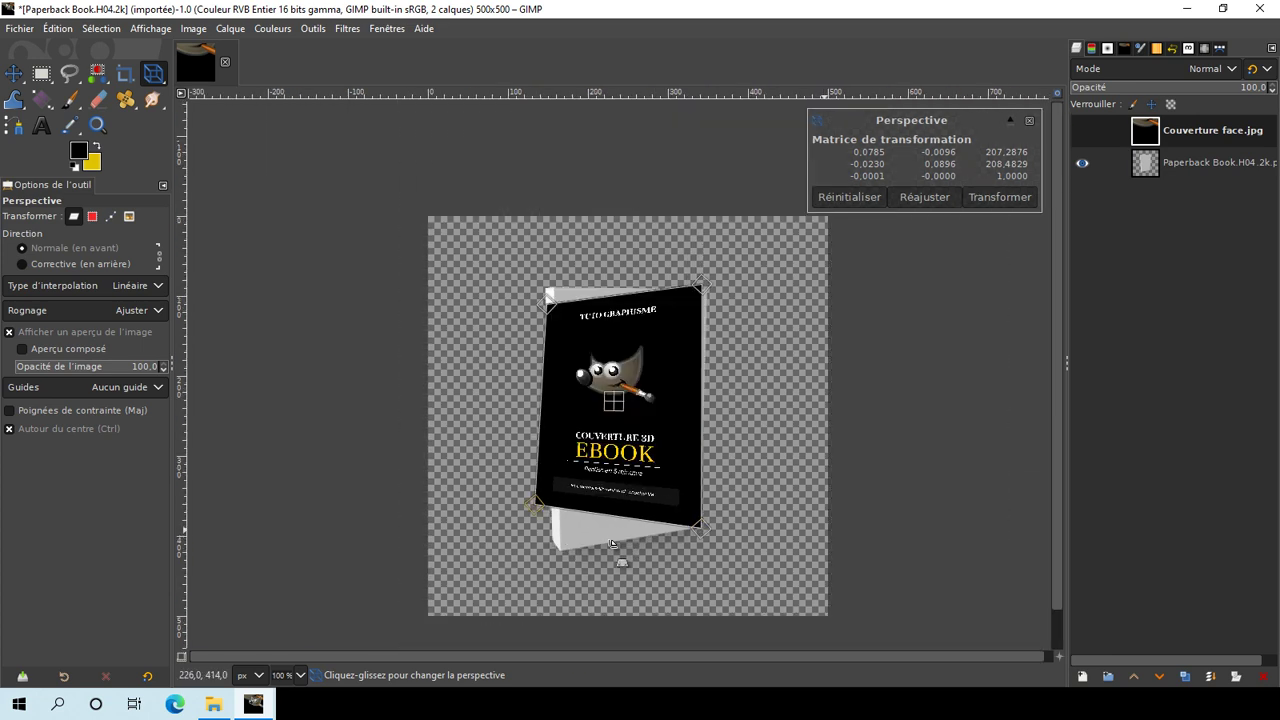
ctrl+scroll(600, 562, up, 3)
ctrl+scroll(497, 535, up, 5)
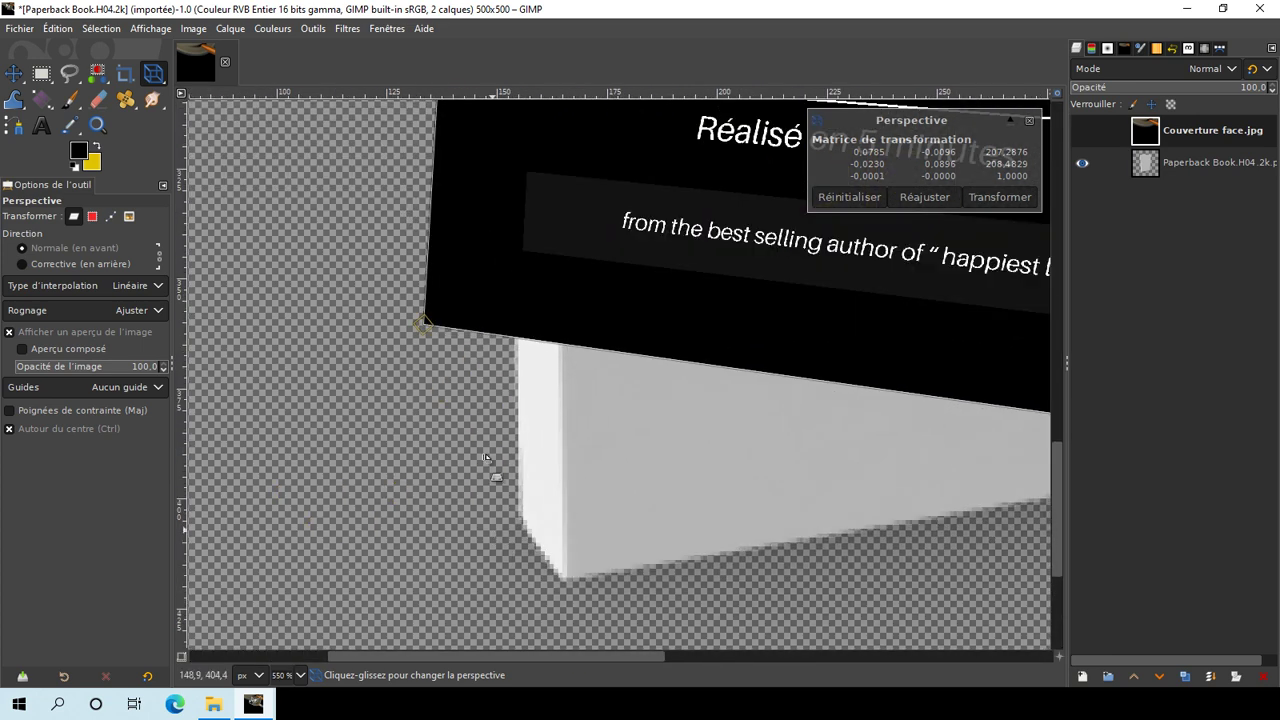
drag(423, 322, 564, 579)
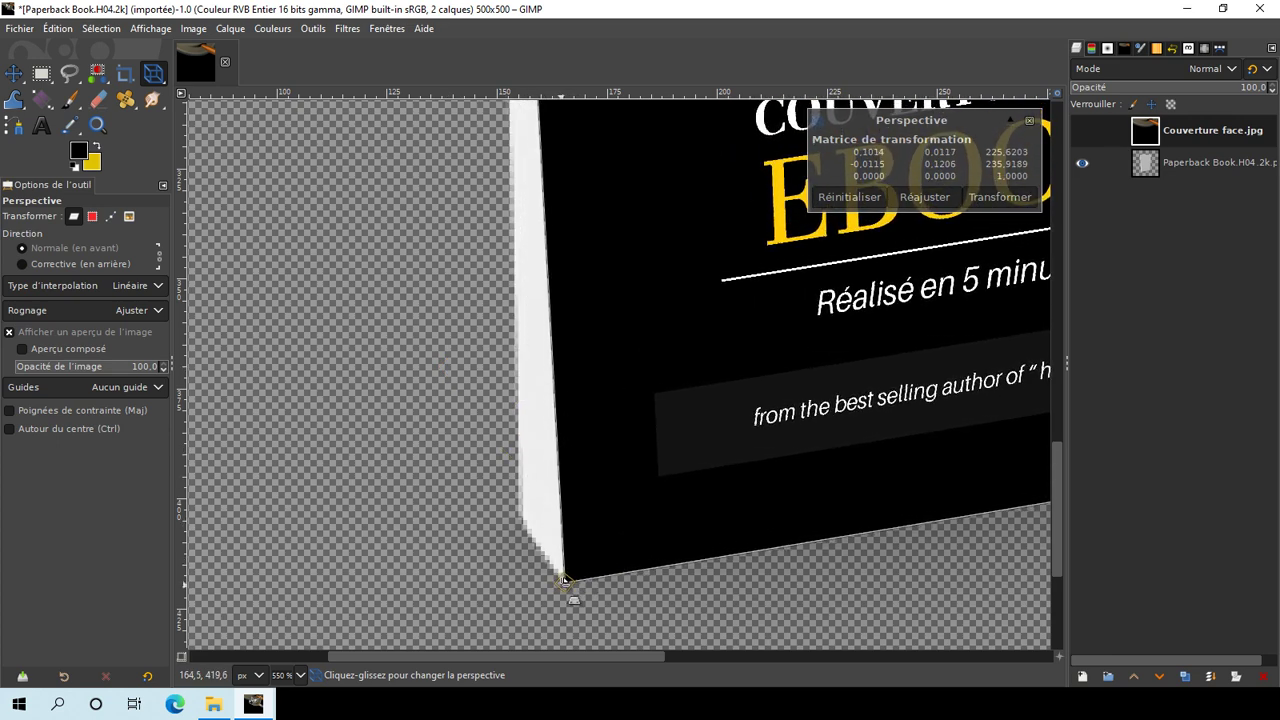
Align the front cover's two upper perspective corners with the top corners of the book's front face and apply the transformation
scroll(645, 555, down, 5)
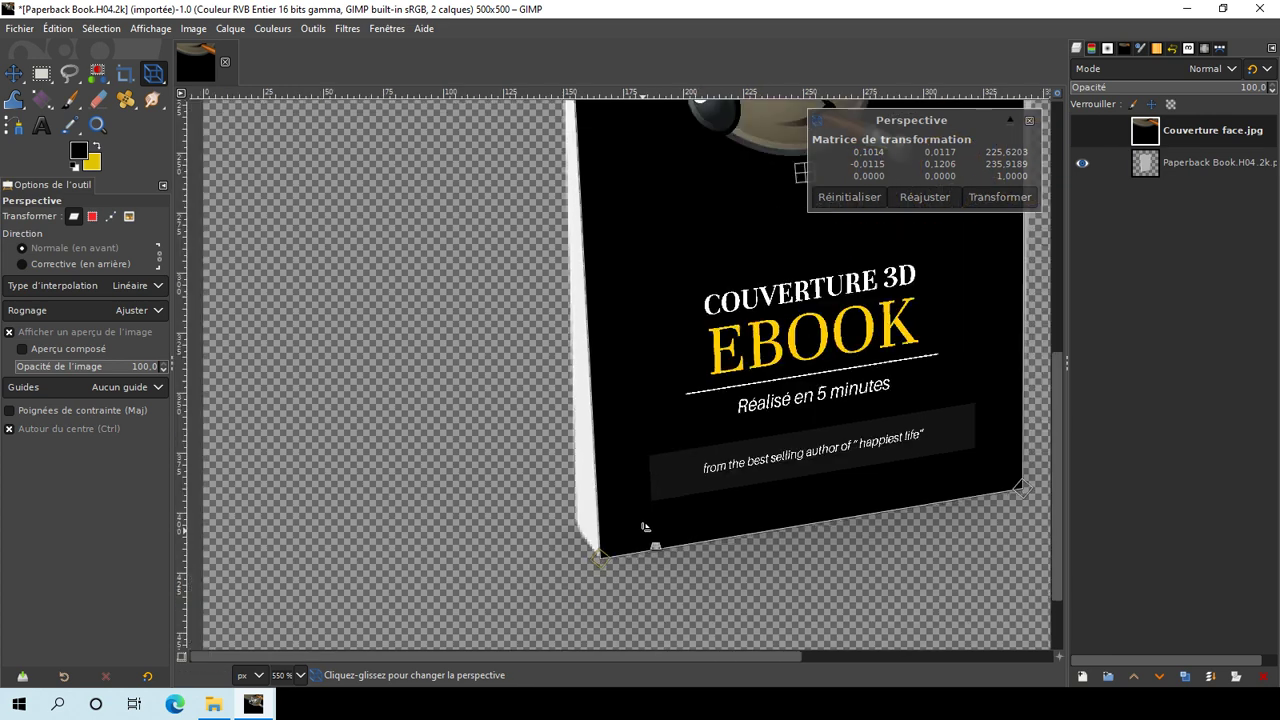
scroll(541, 413, up, 7)
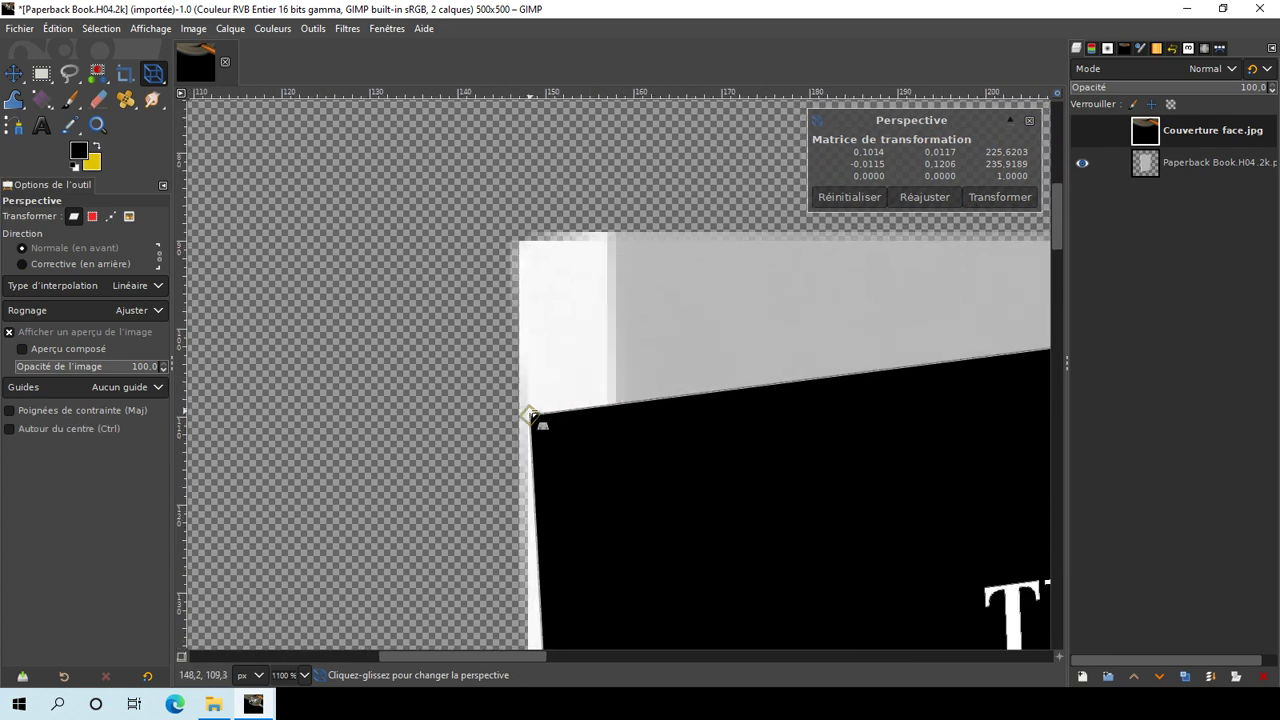
drag(531, 415, 611, 228)
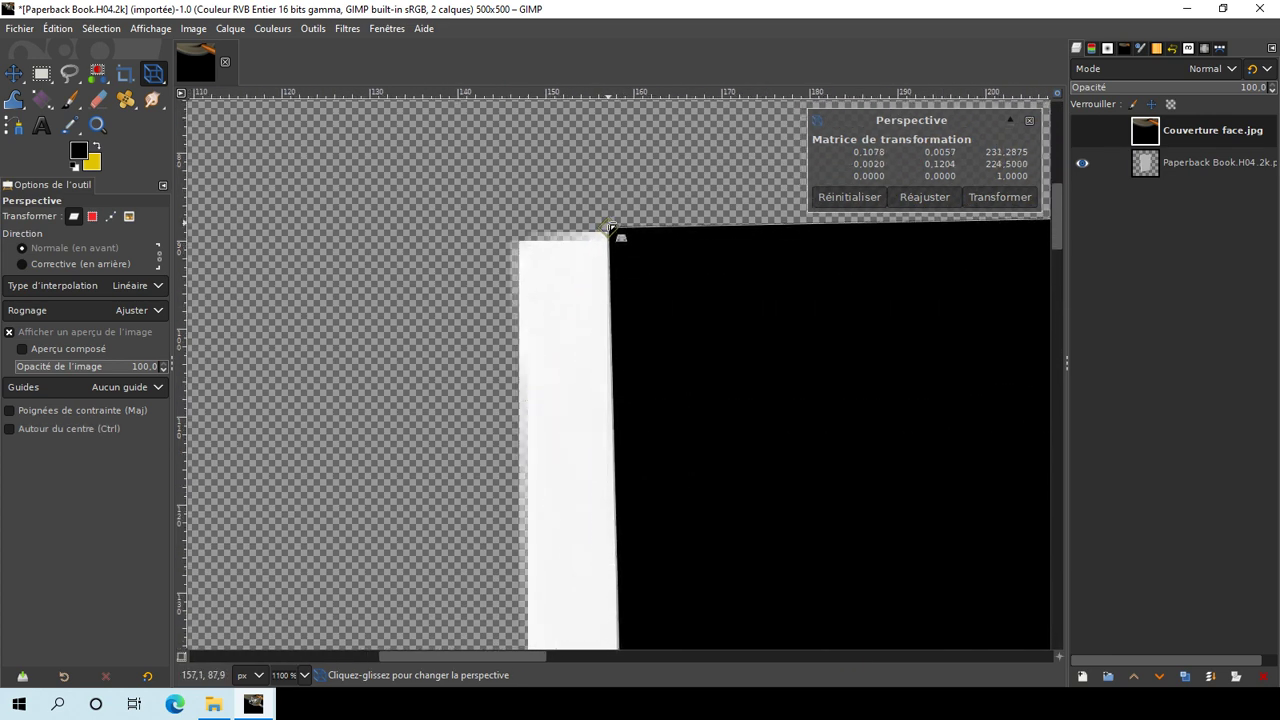
scroll(612, 237, down, 6)
scroll(700, 400, right, 3)
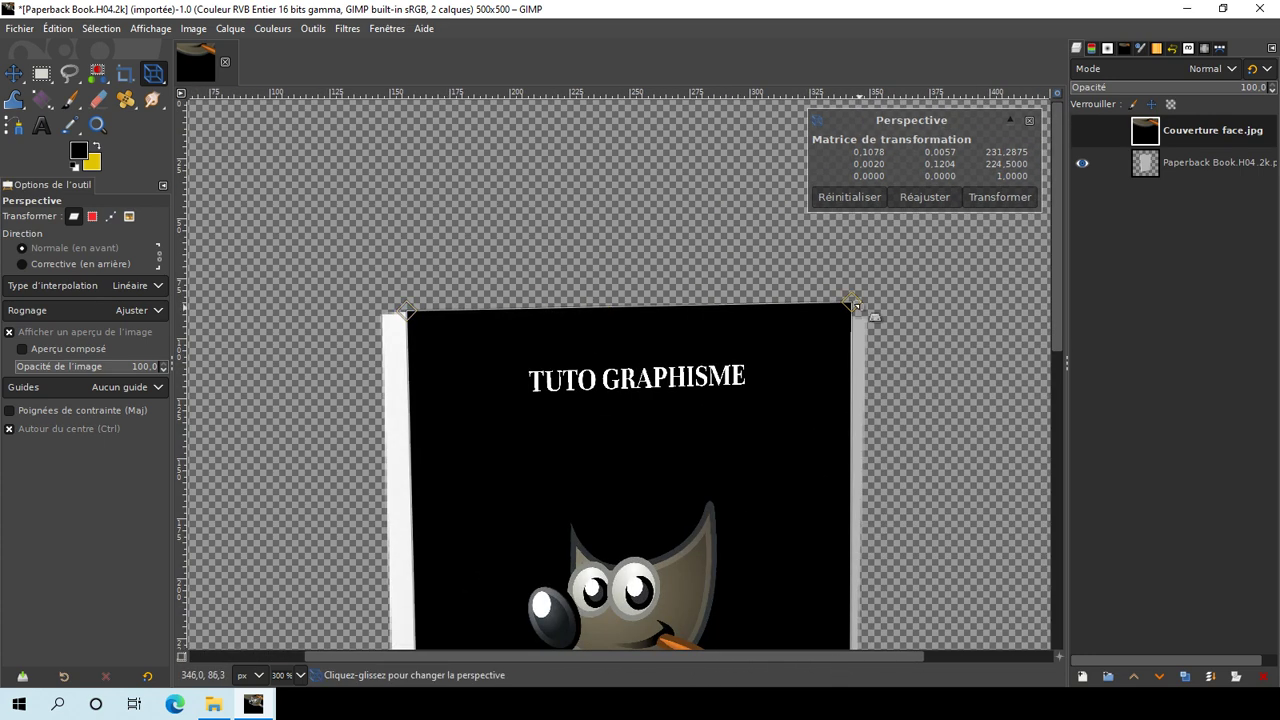
scroll(760, 320, up, 7)
drag(760, 317, 848, 391)
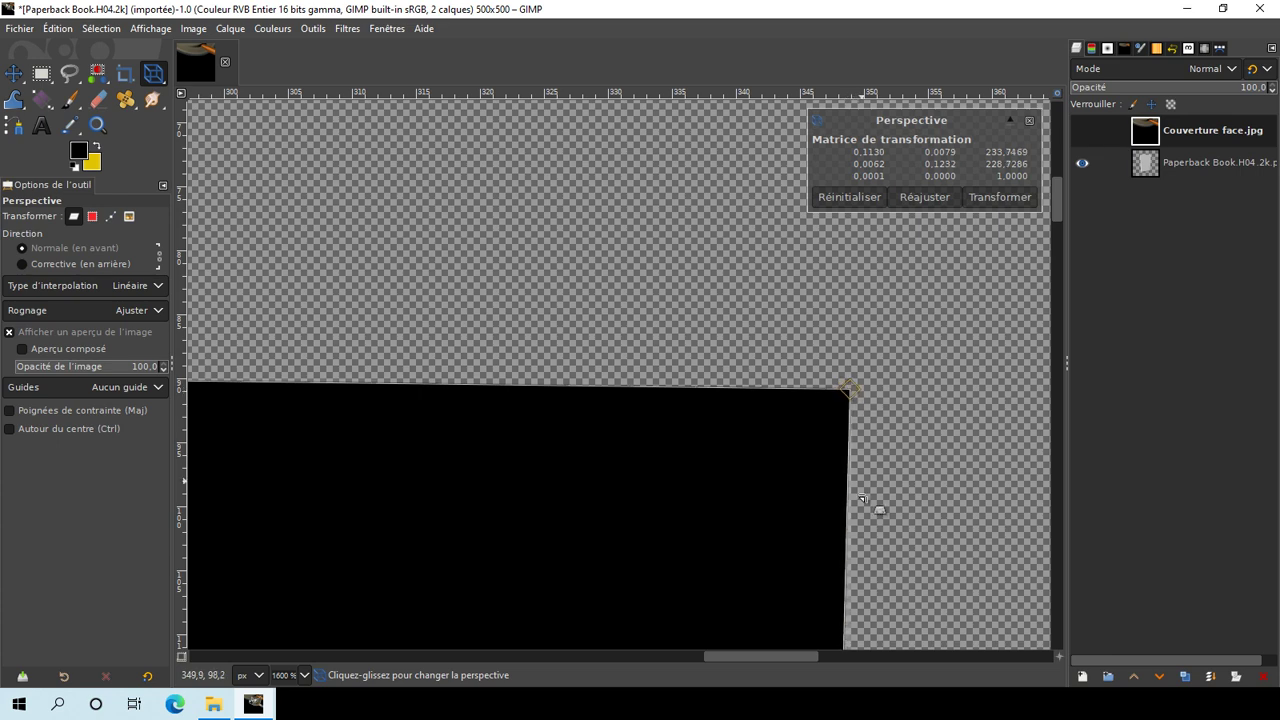
scroll(908, 596, down, 4)
scroll(908, 612, down, 10)
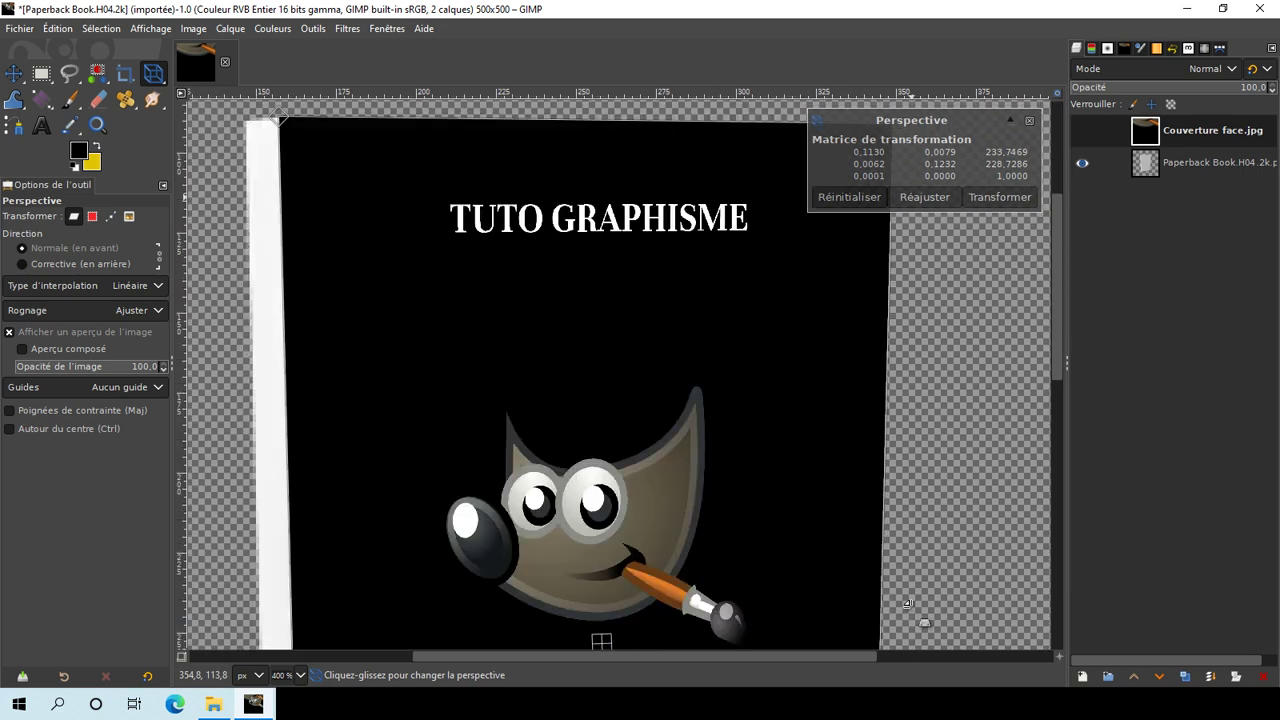
click(988, 198)
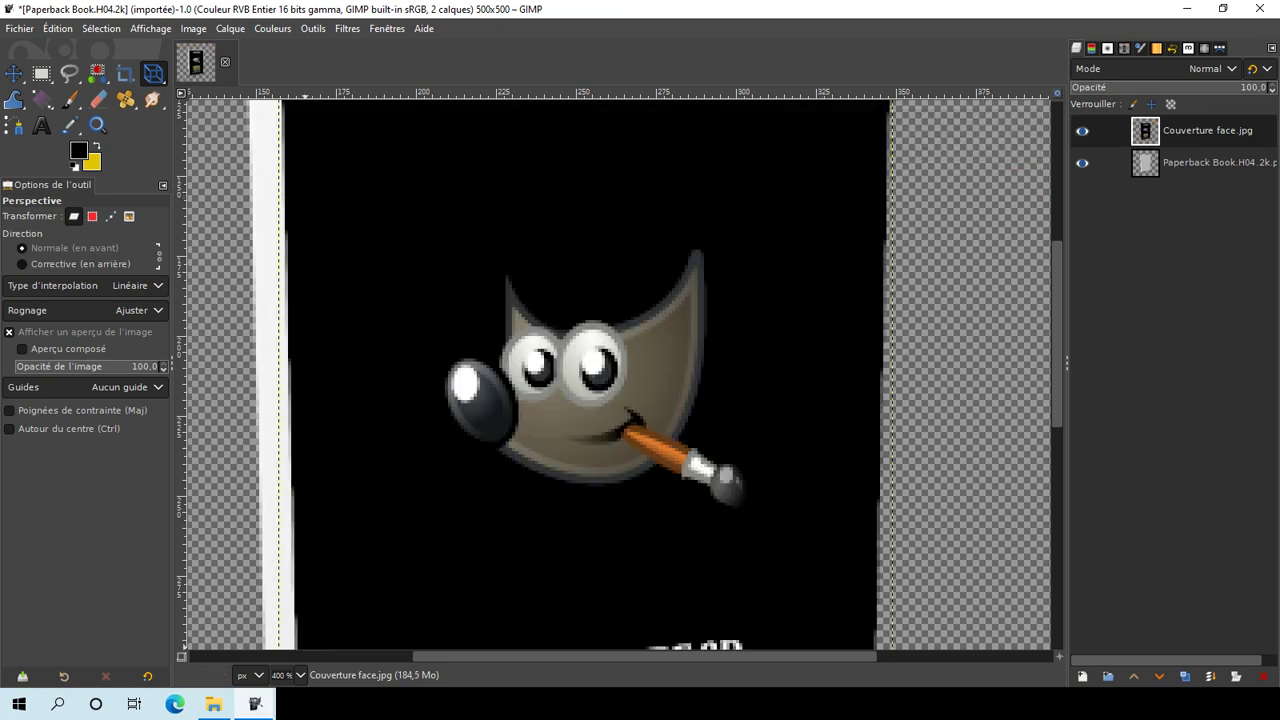
Bring the Couverture coté image in as a new layer and shrink it roughly onto the canvas with the Perspective tool's corners
click(213, 704)
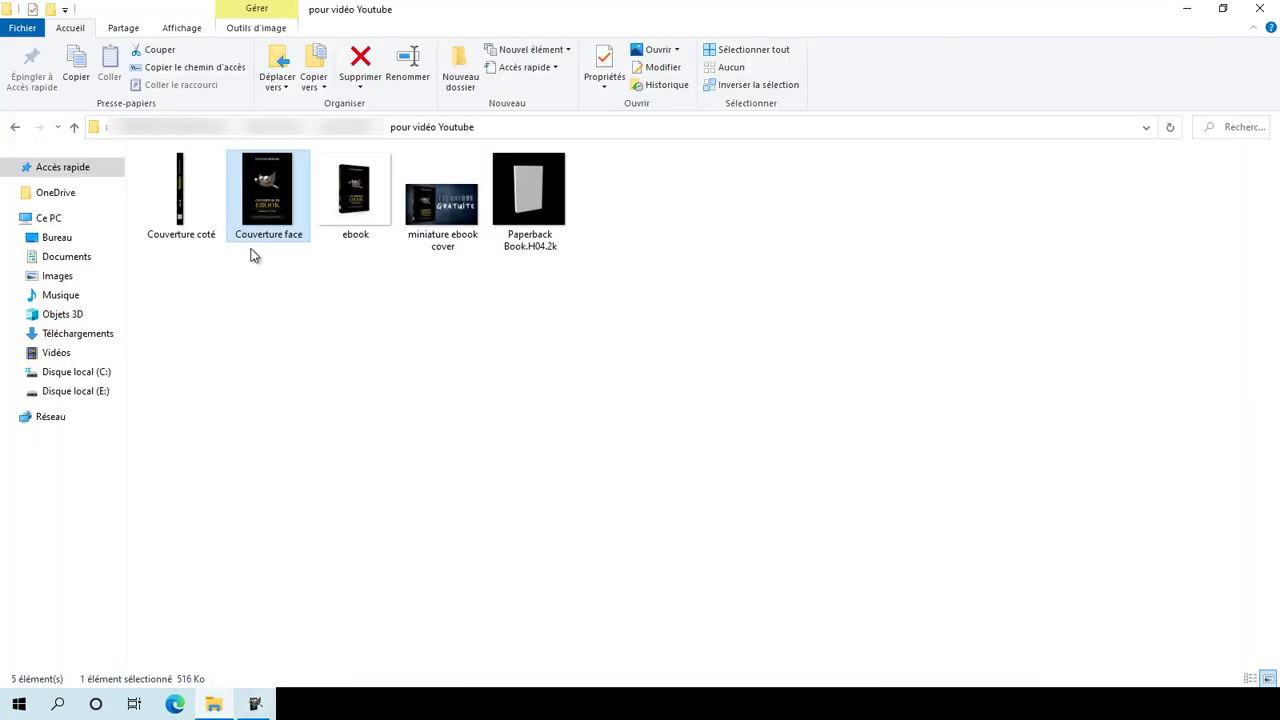
drag(180, 200, 545, 349)
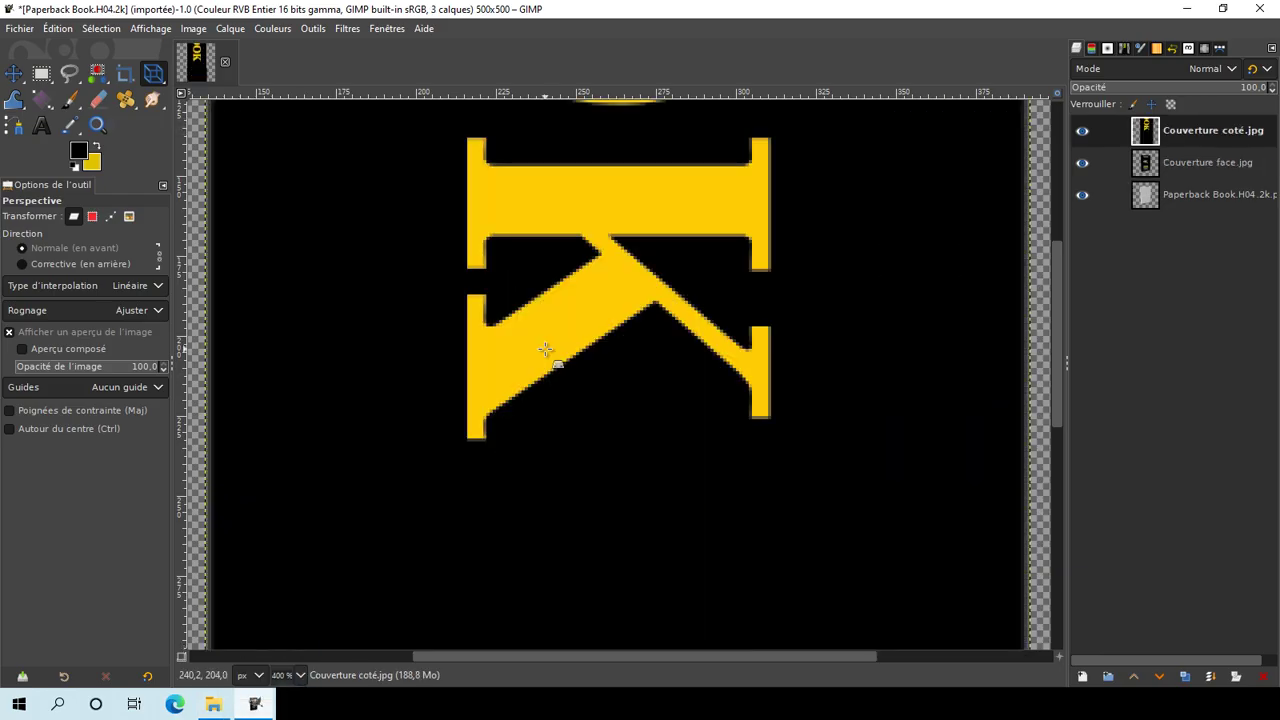
scroll(480, 395, down, 3)
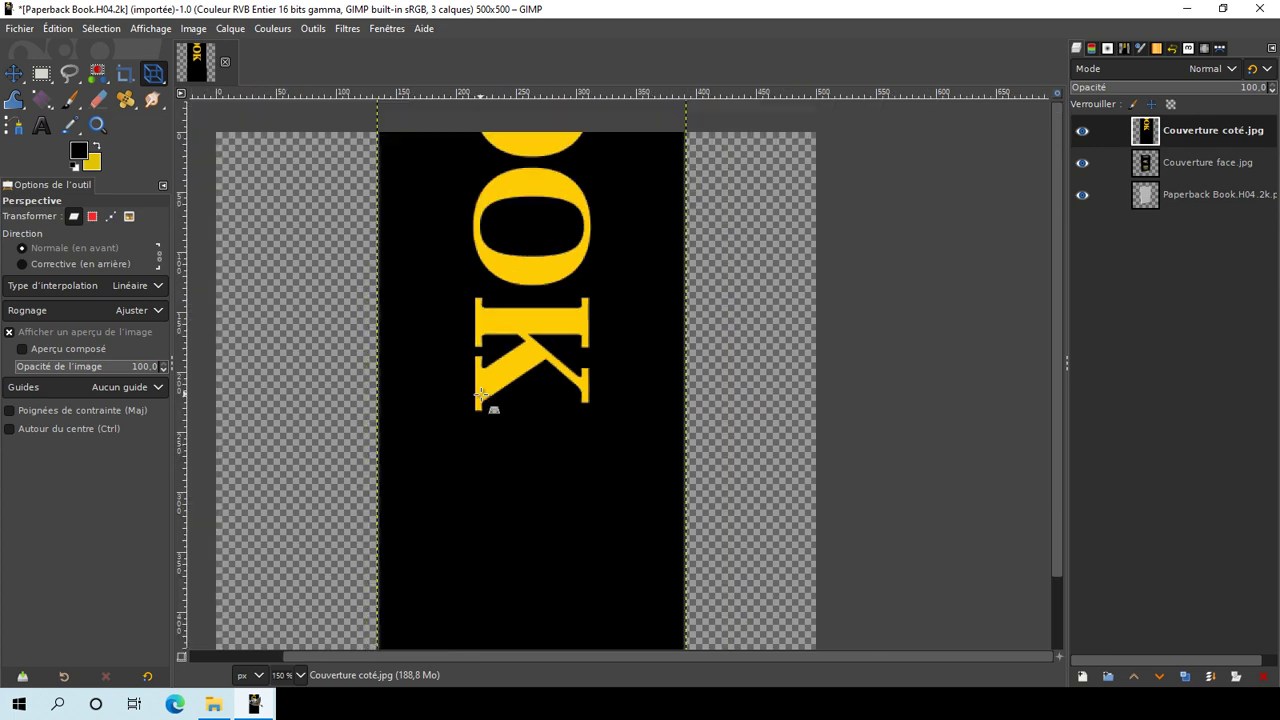
scroll(480, 395, down, 3)
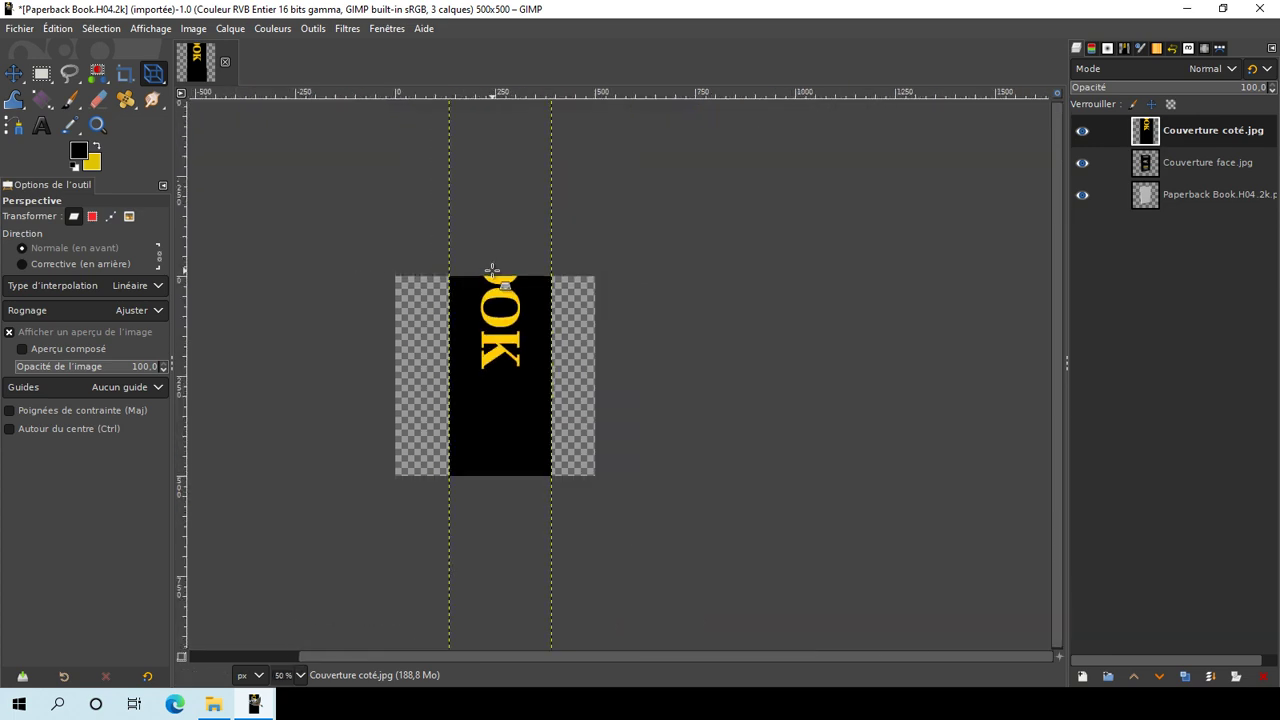
scroll(492, 270, down, 3)
click(494, 206)
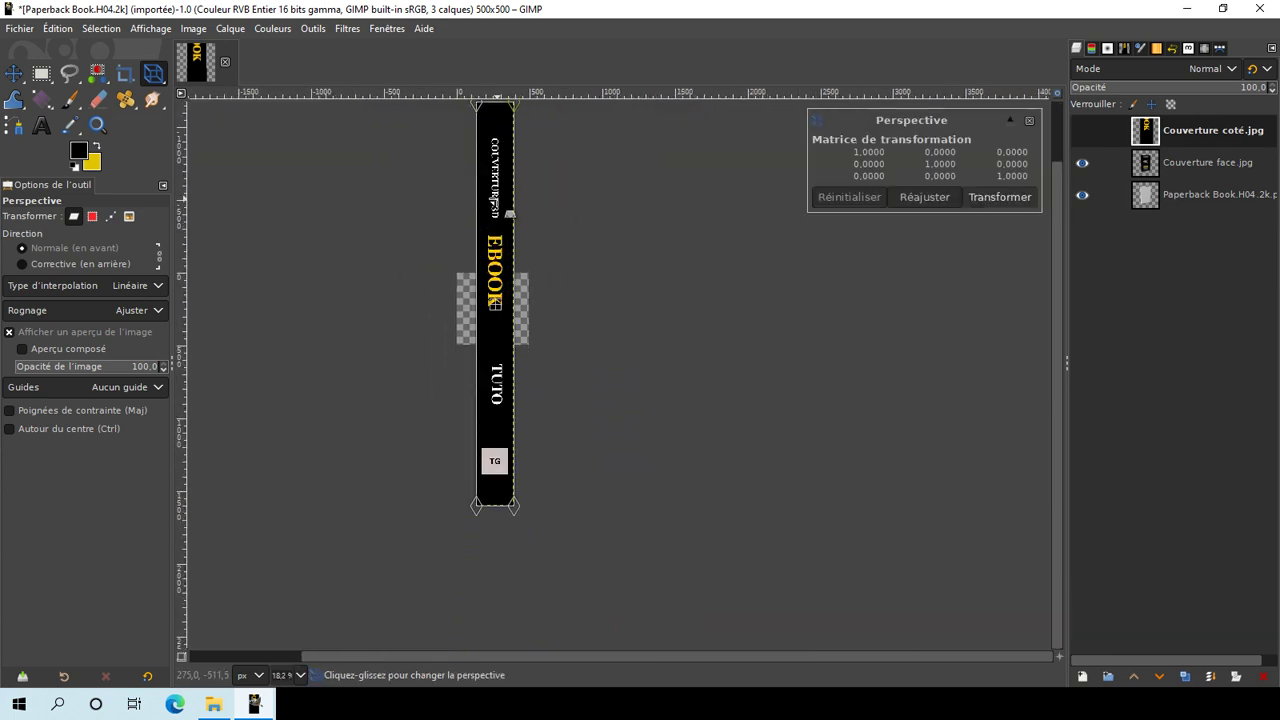
drag(517, 106, 499, 296)
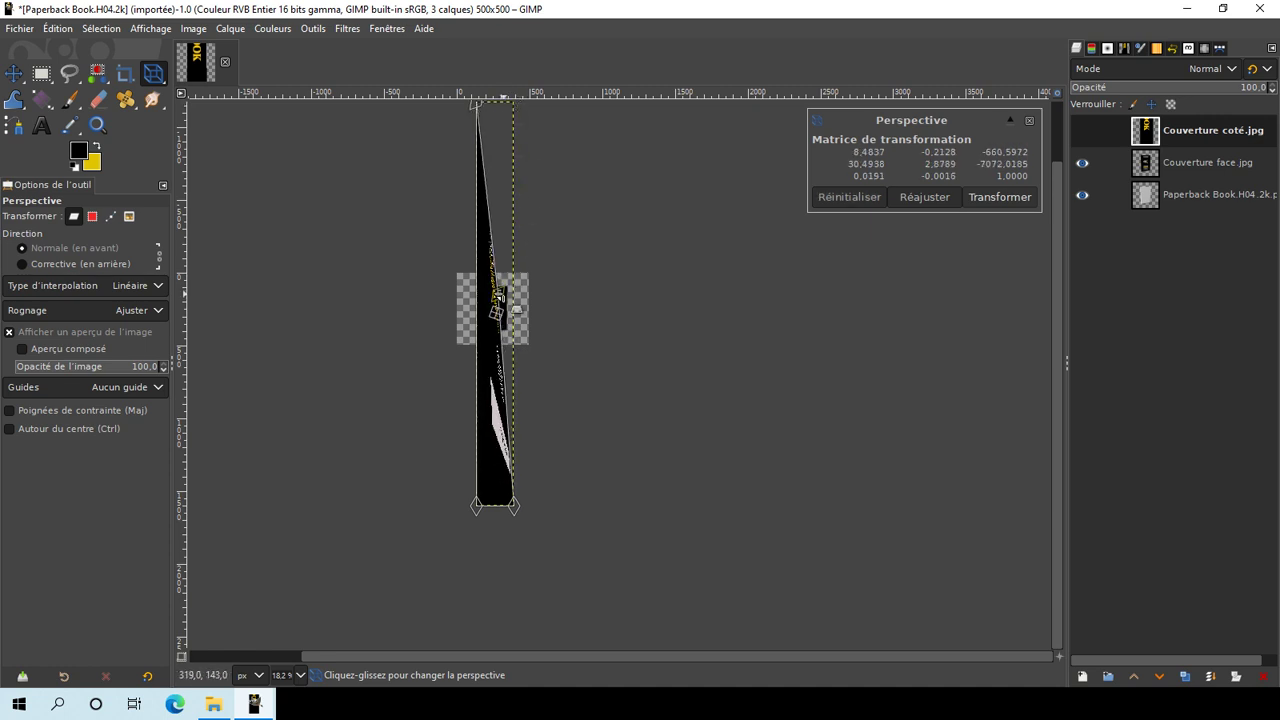
drag(474, 106, 485, 293)
drag(479, 497, 484, 326)
Align the spine cover's two upper perspective corners with the top corners of the book's spine
scroll(484, 326, up, 8)
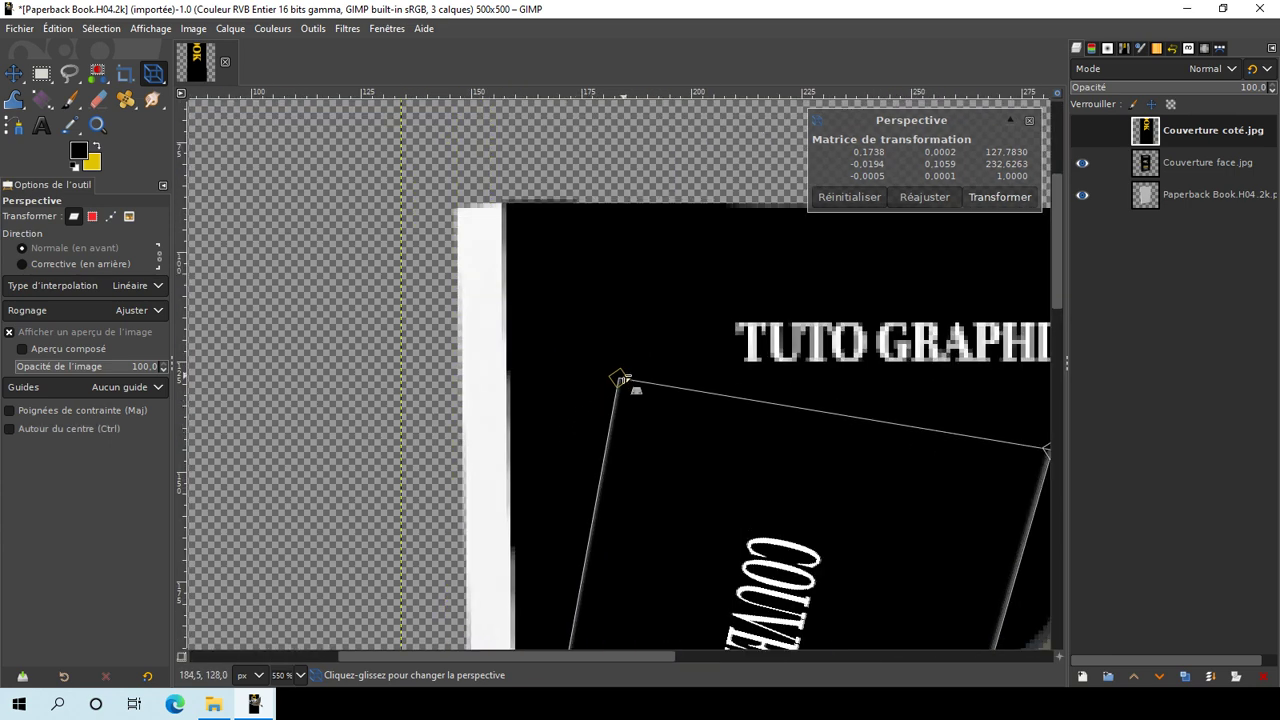
drag(619, 380, 452, 198)
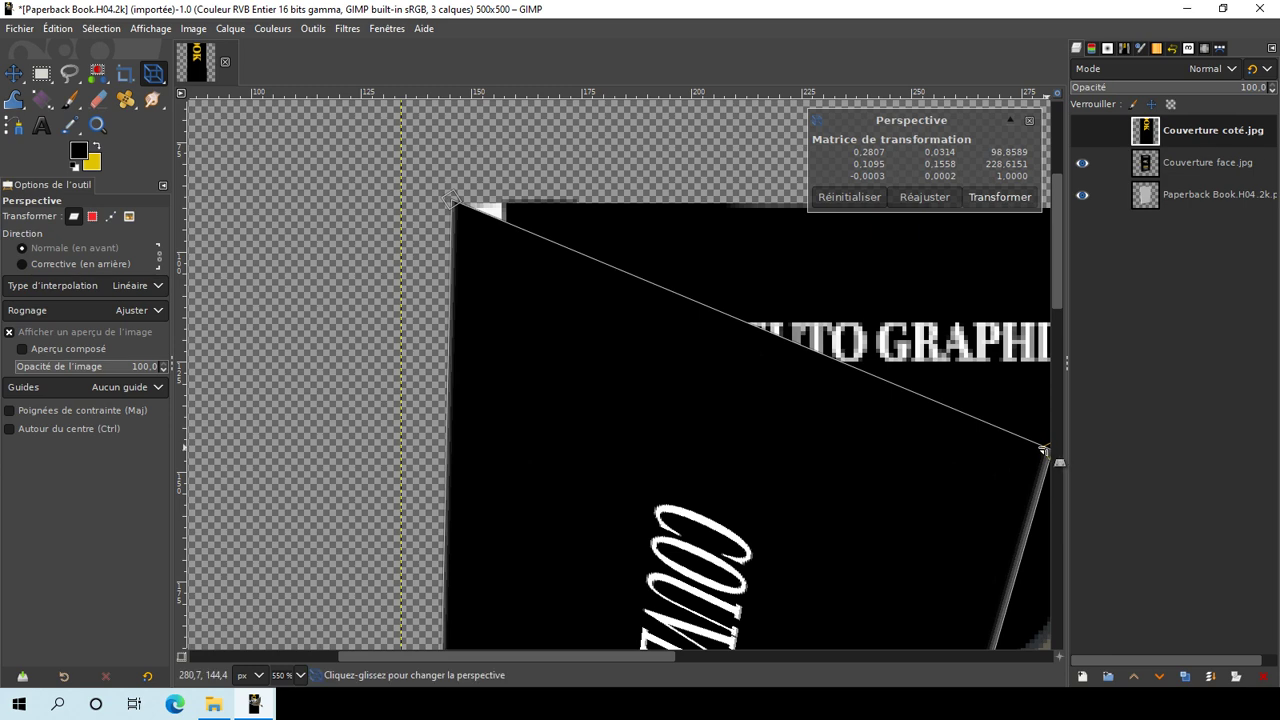
drag(1043, 449, 506, 205)
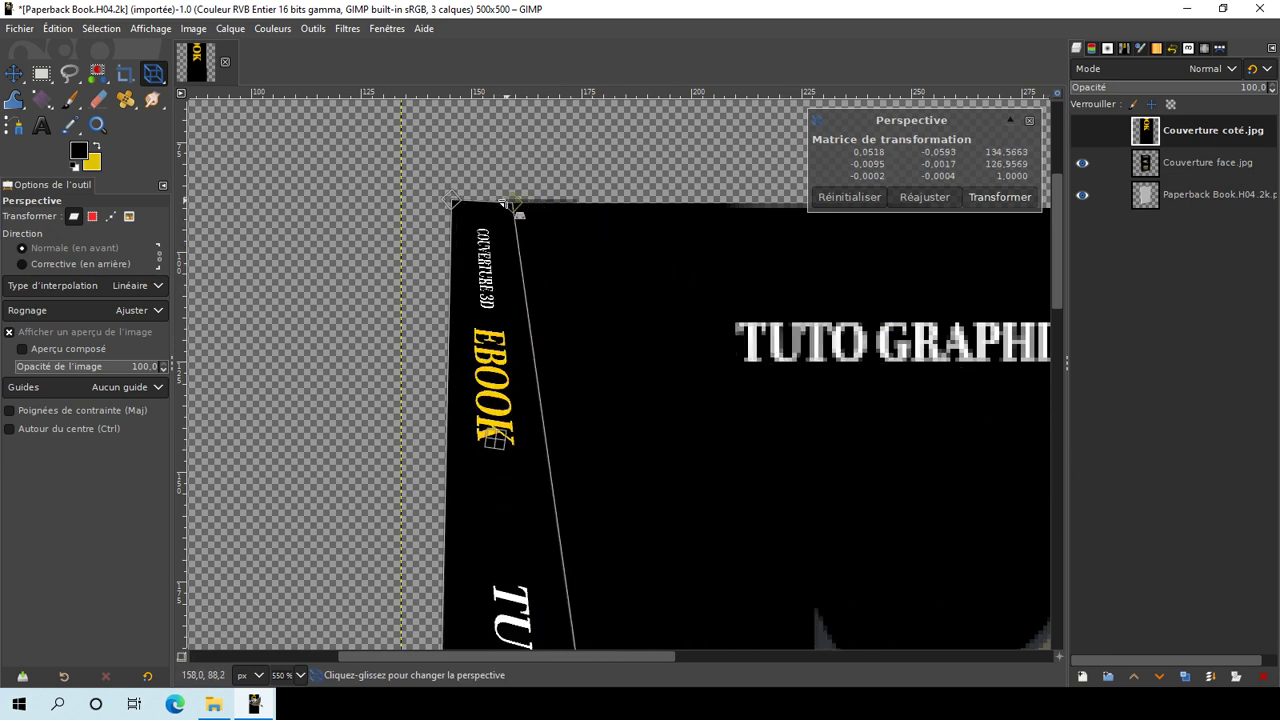
scroll(434, 191, up, 5)
mouse_move(542, 245)
mouse_down()
mouse_move(571, 317)
mouse_move(547, 267)
mouse_up()
drag(891, 266, 866, 276)
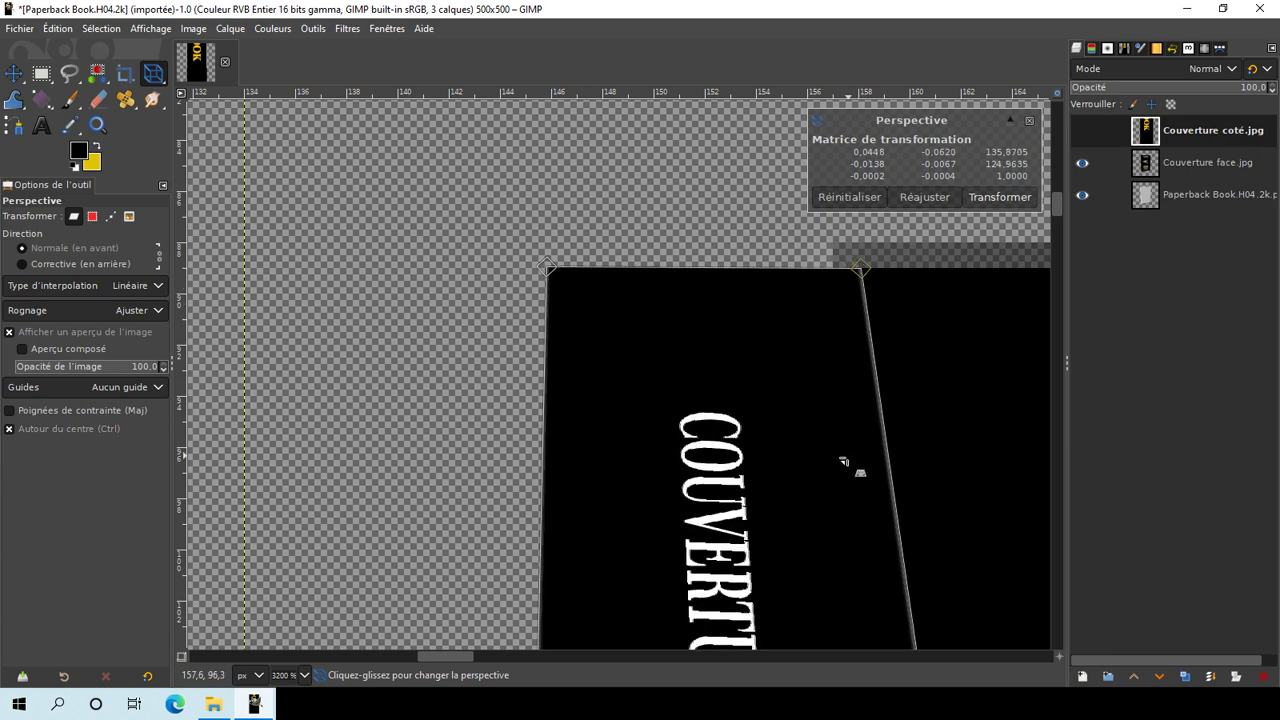
Move the spine cover's two lower perspective corners onto the bottom corners of the book's spine
scroll(849, 463, down, 4)
drag(733, 148, 830, 390)
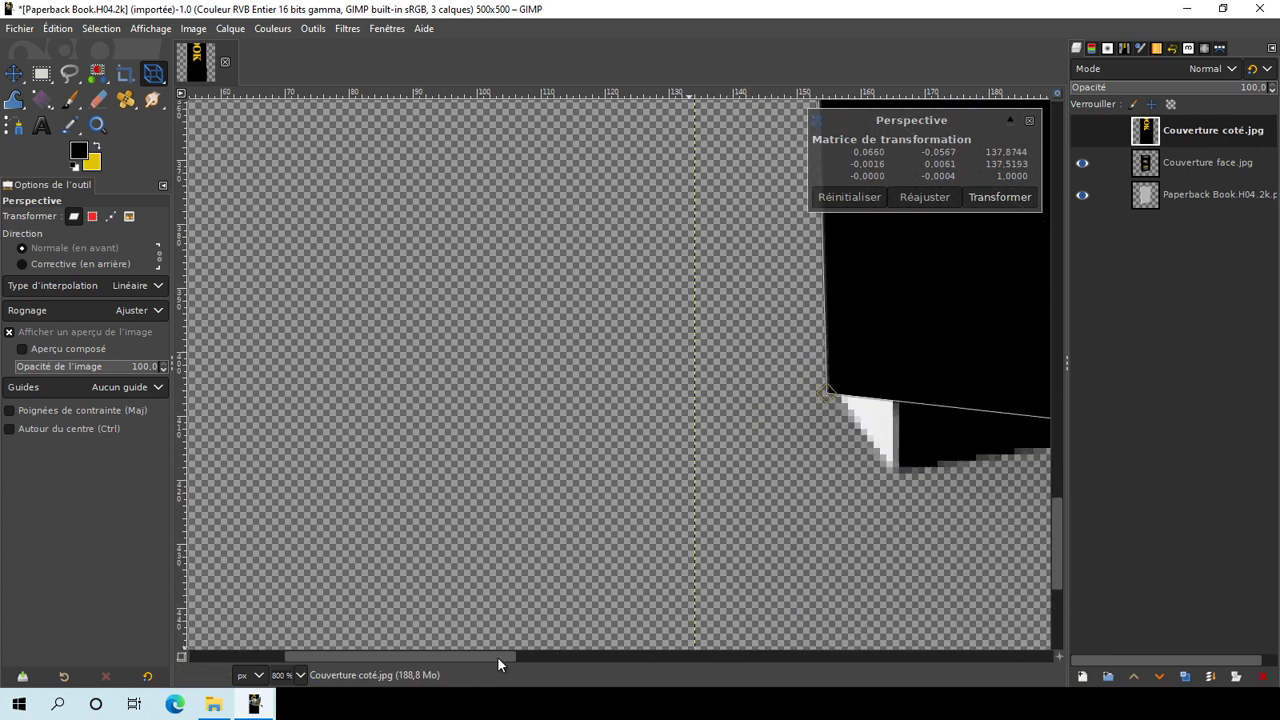
drag(497, 656, 602, 656)
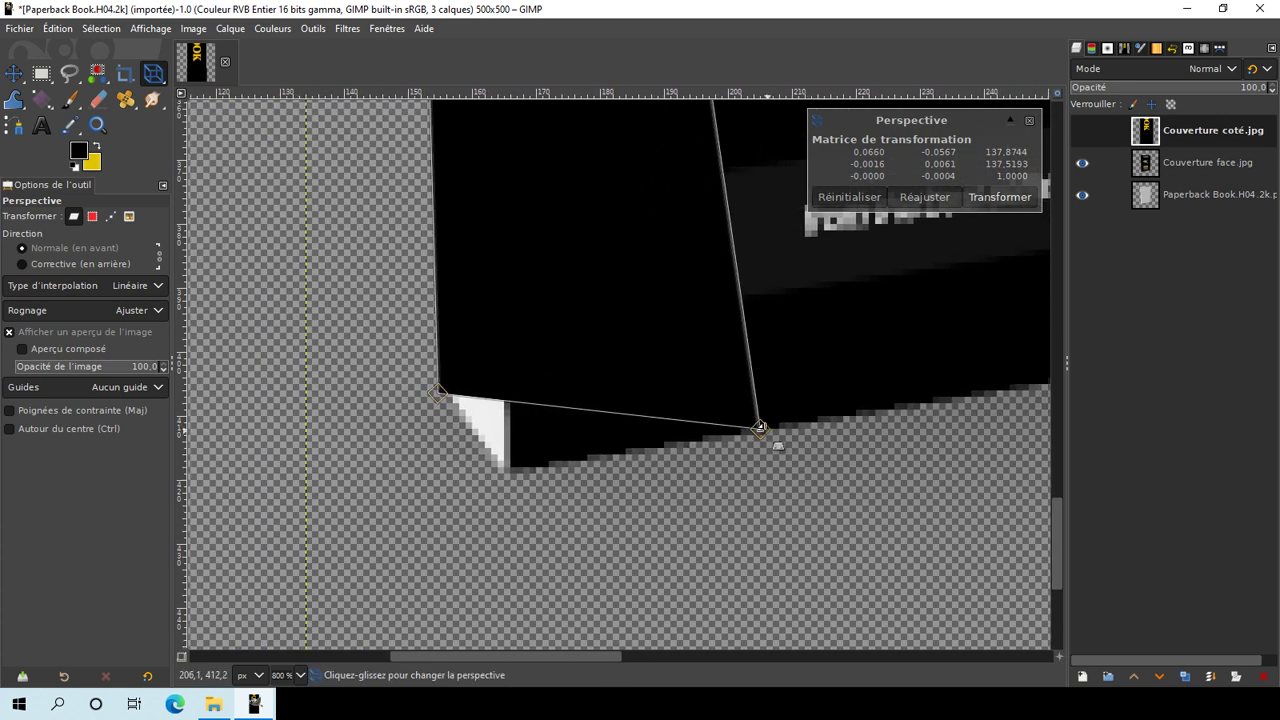
drag(765, 430, 497, 218)
scroll(516, 482, up, 3)
Fine-tune the spine cover's upper-right perspective corner against the front cover's edge and apply the transformation
scroll(541, 386, down, 10)
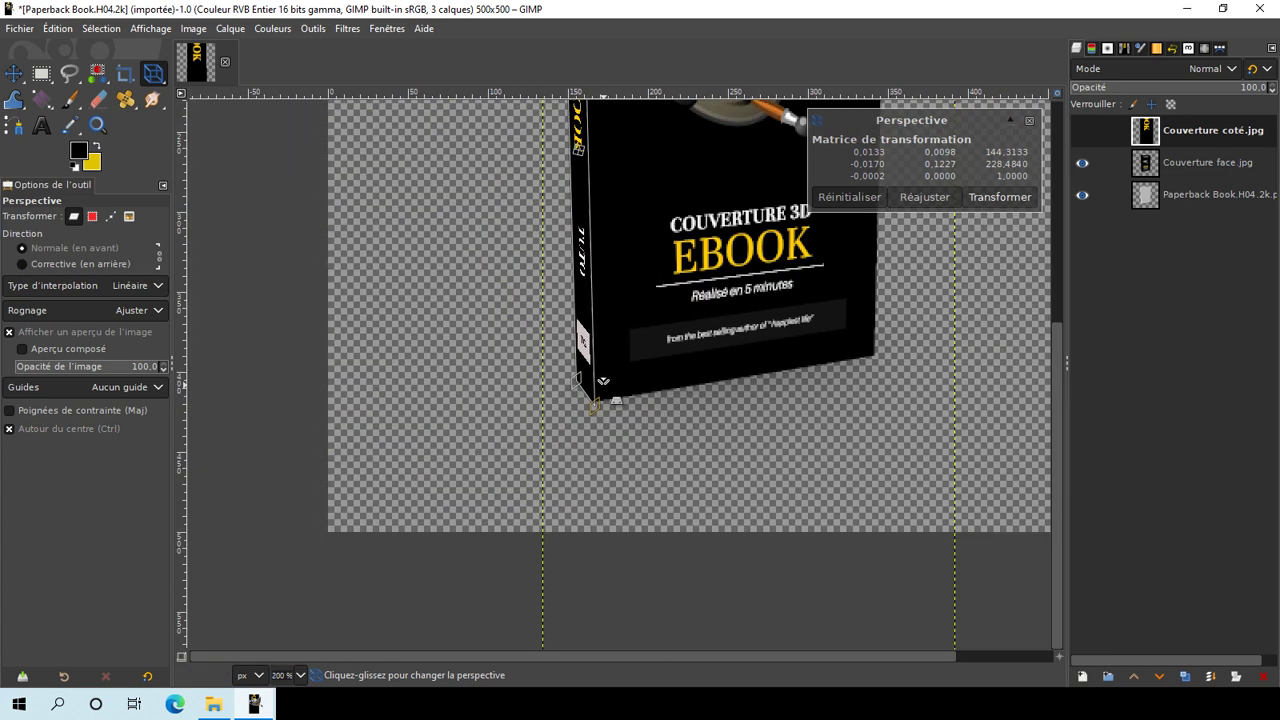
scroll(600, 385, up, 9)
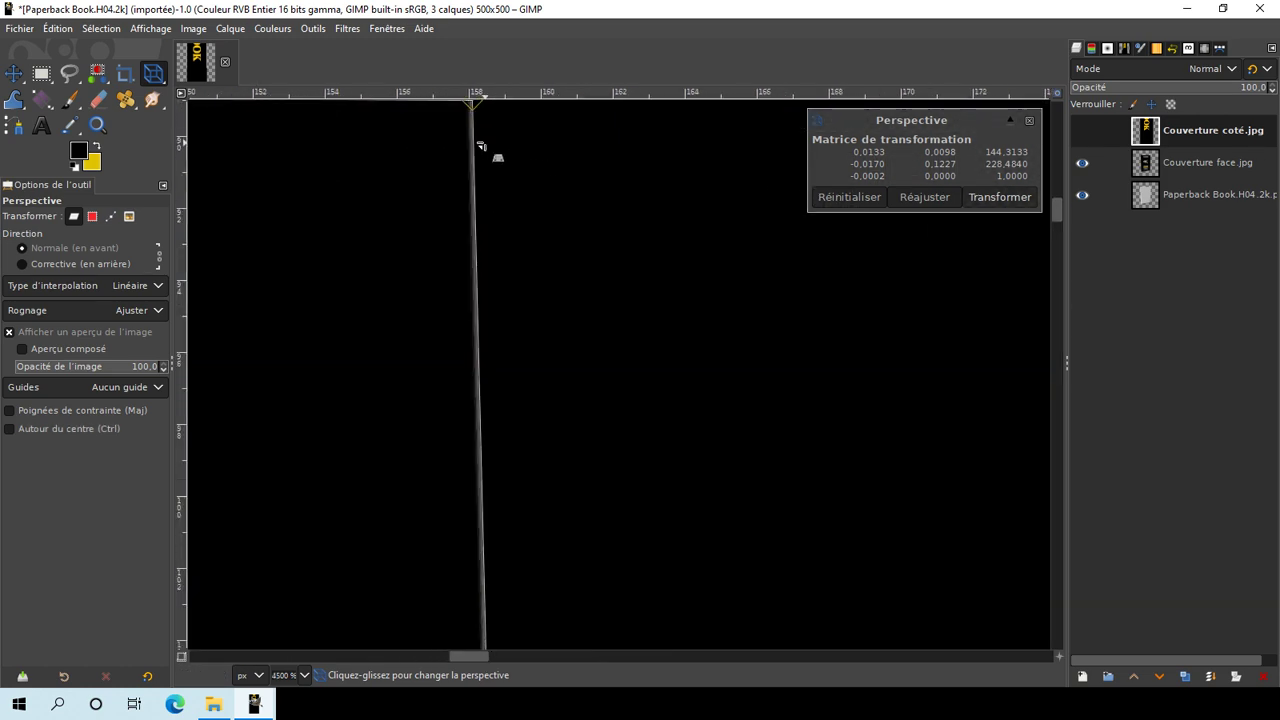
scroll(480, 146, up, 3)
drag(472, 376, 479, 375)
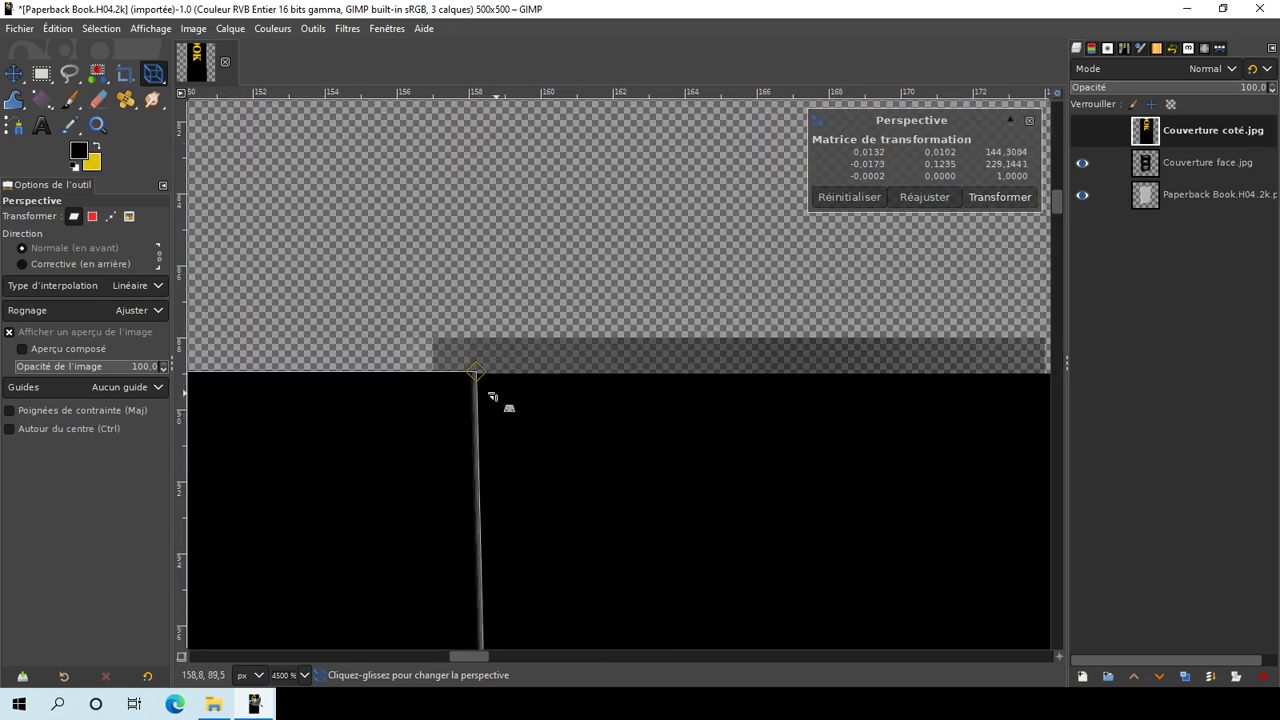
key(Return)
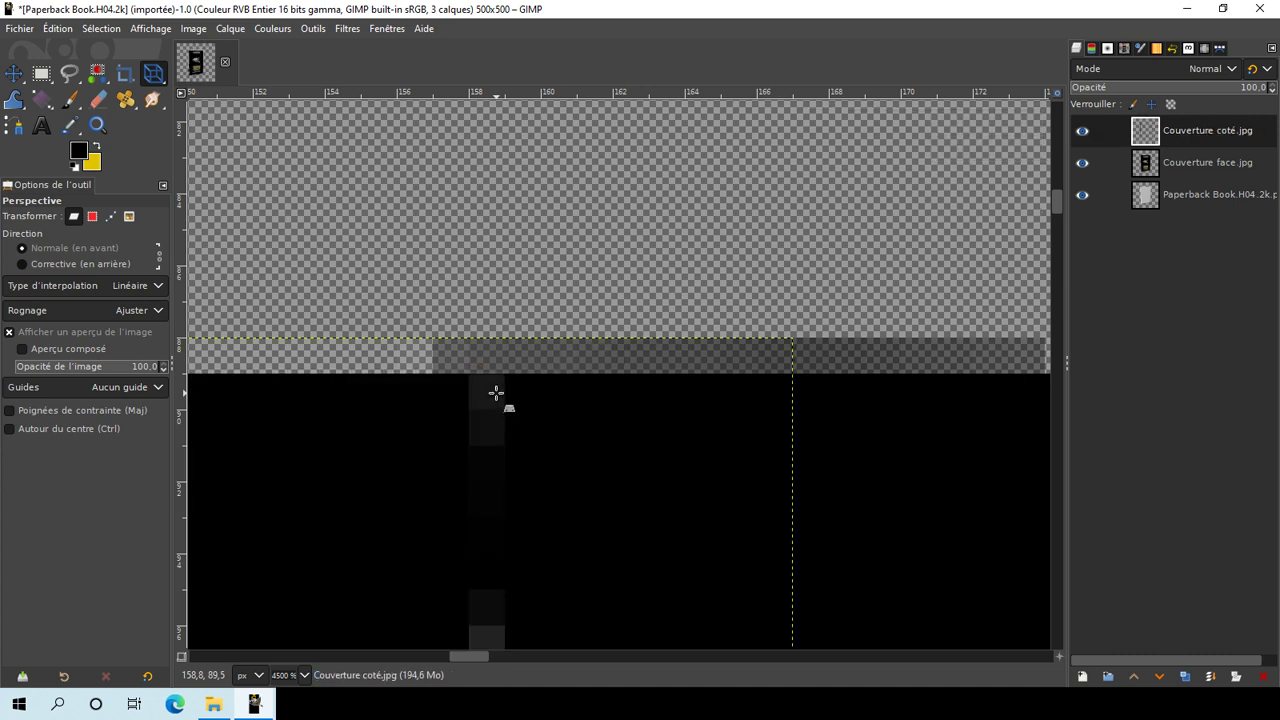
Set the Couverture coté layer's blend mode to Multiplier
scroll(549, 452, down, 5)
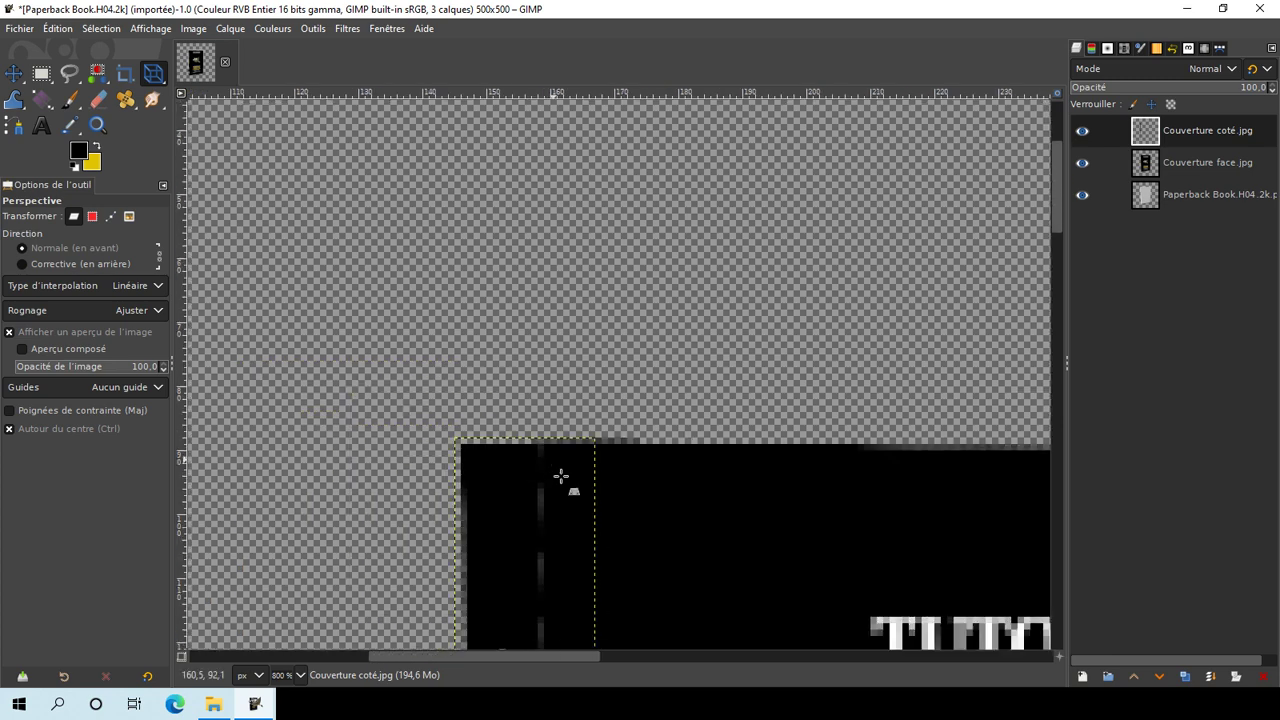
scroll(579, 487, down, 5)
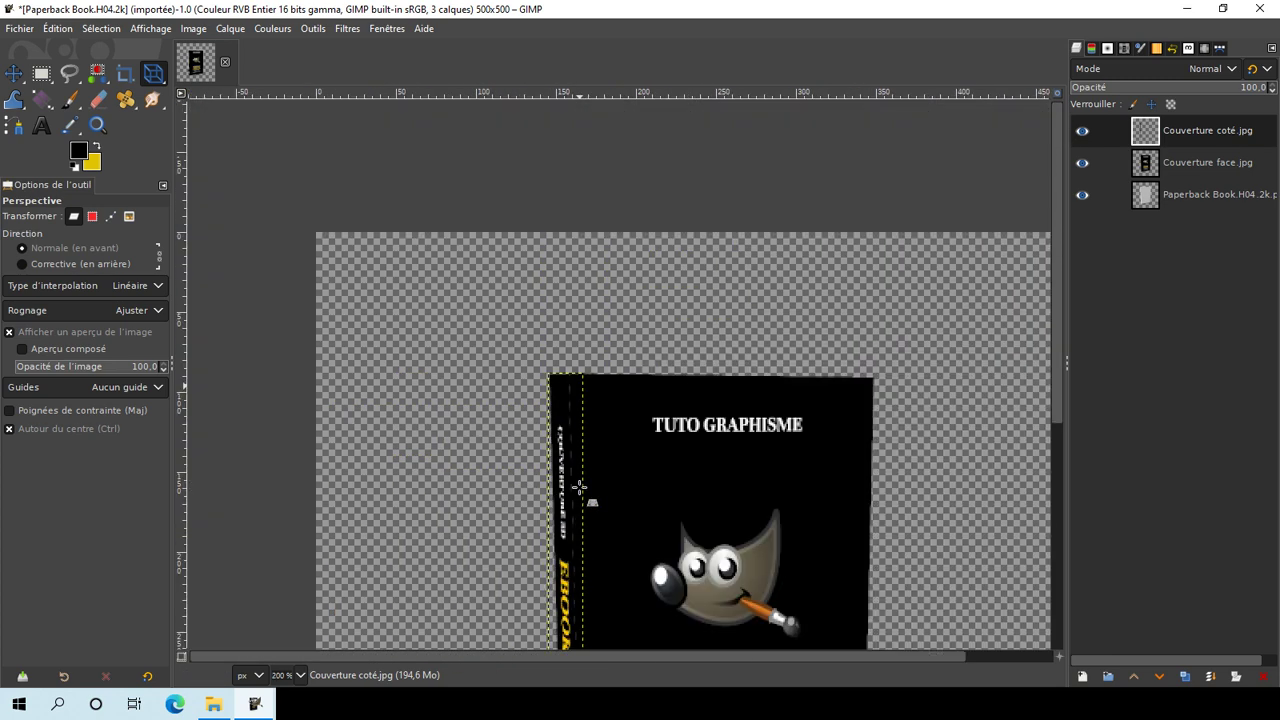
scroll(579, 487, down, 3)
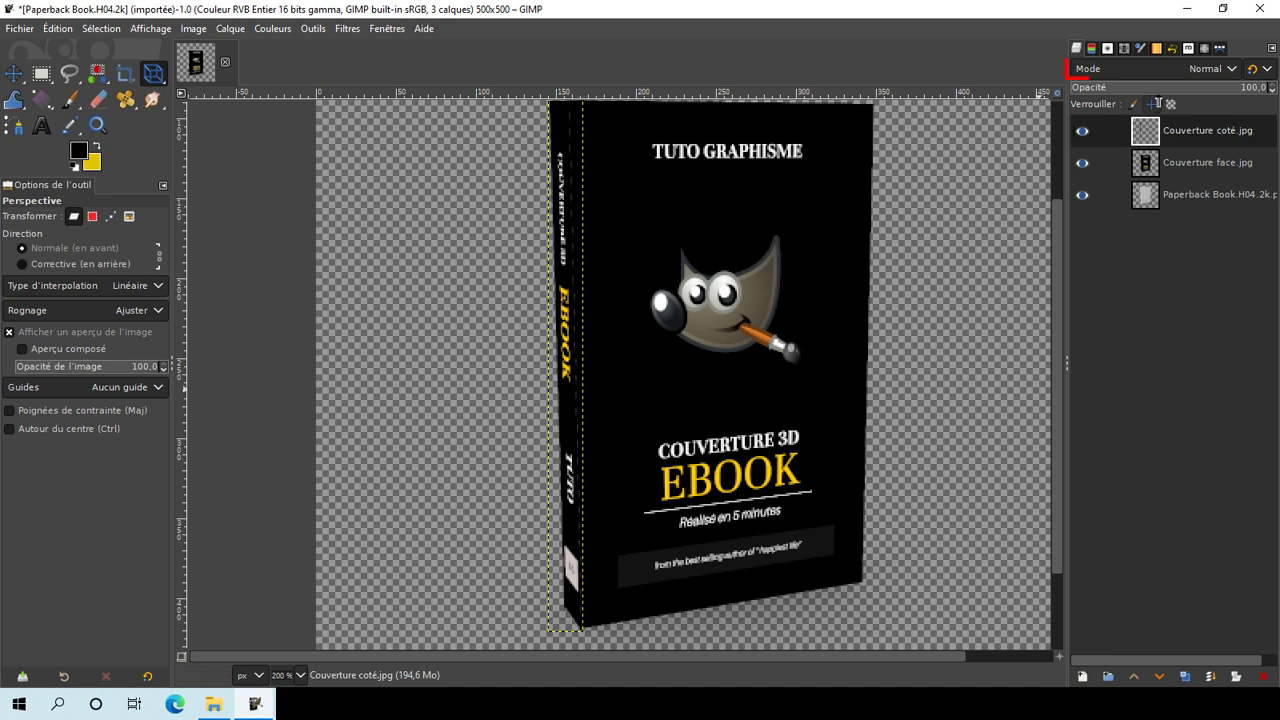
click(1172, 68)
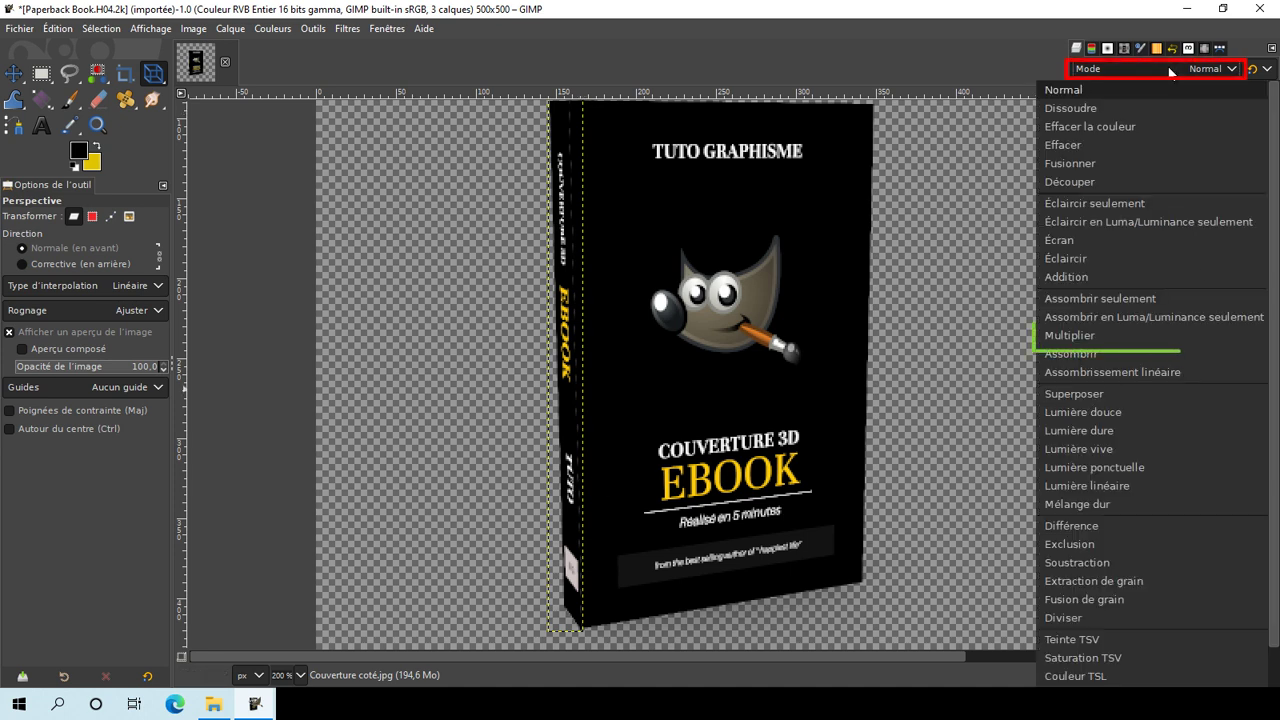
click(1083, 331)
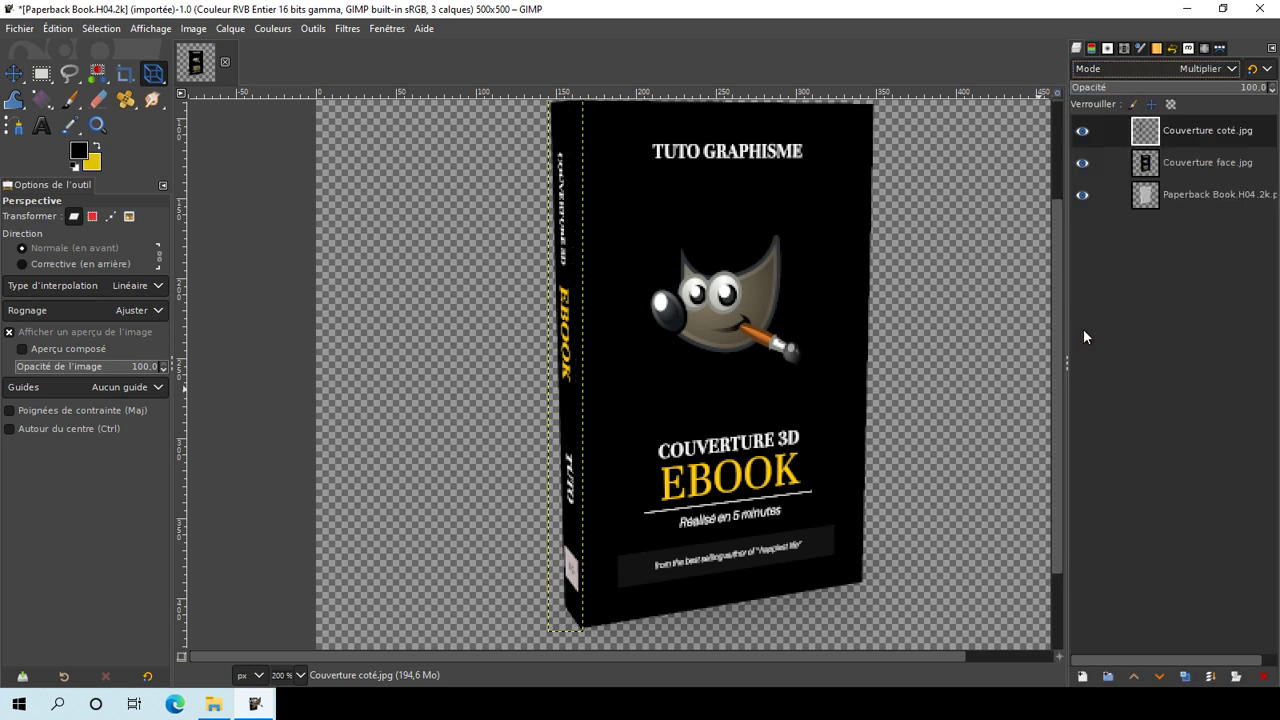
Set the Couverture face layer's blend mode to Multiplier
click(1150, 176)
click(1188, 68)
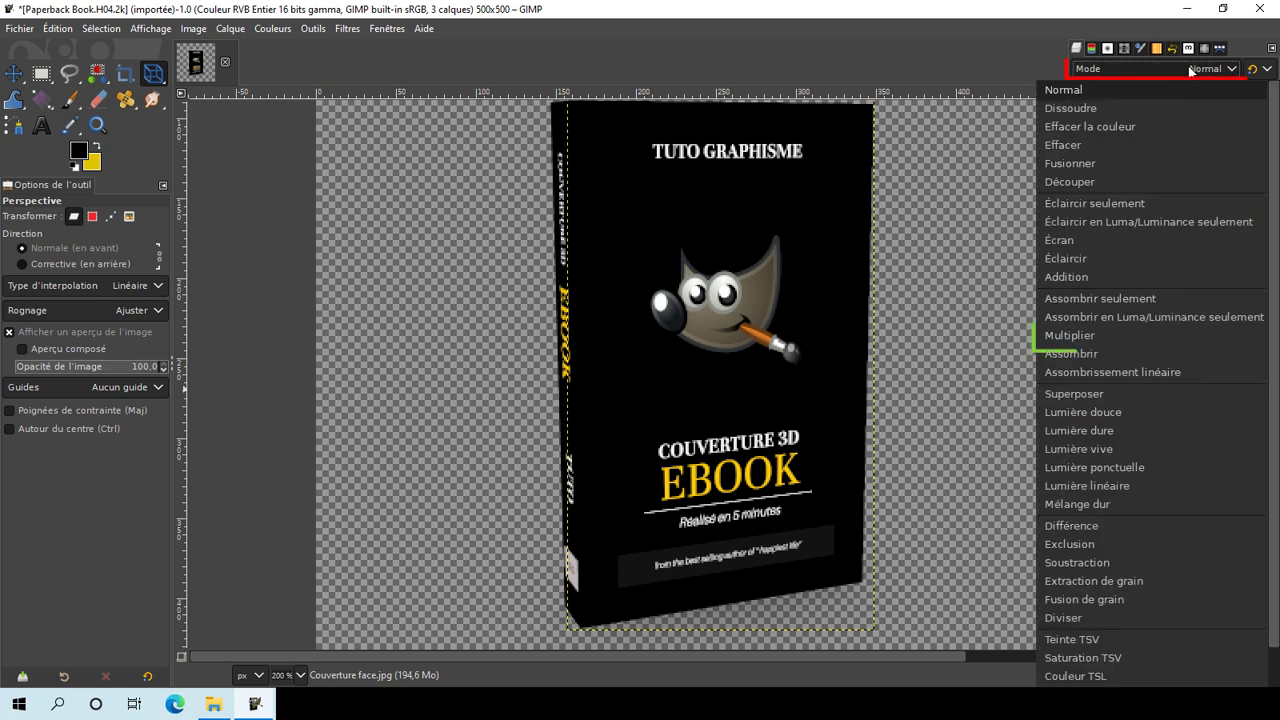
click(1080, 339)
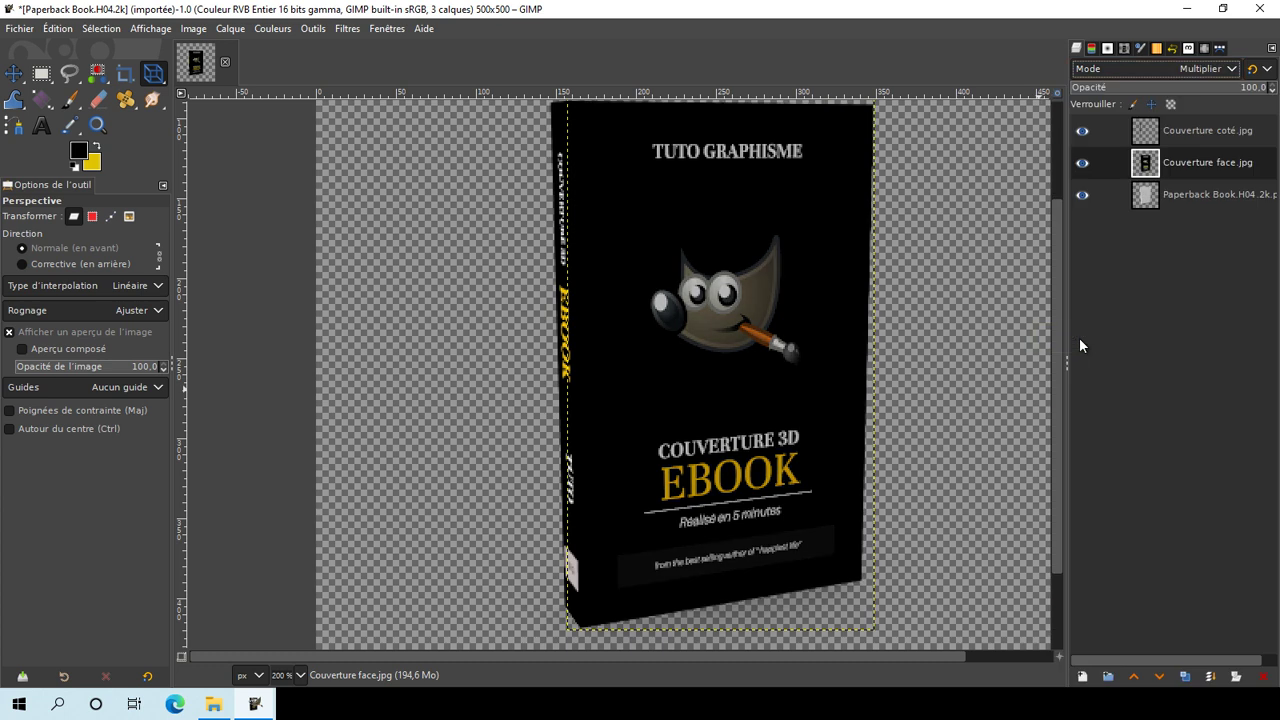
Add a transparent 500 × 500 px layer above the spine cover layer and set its blend mode to Lumière douce
click(1082, 678)
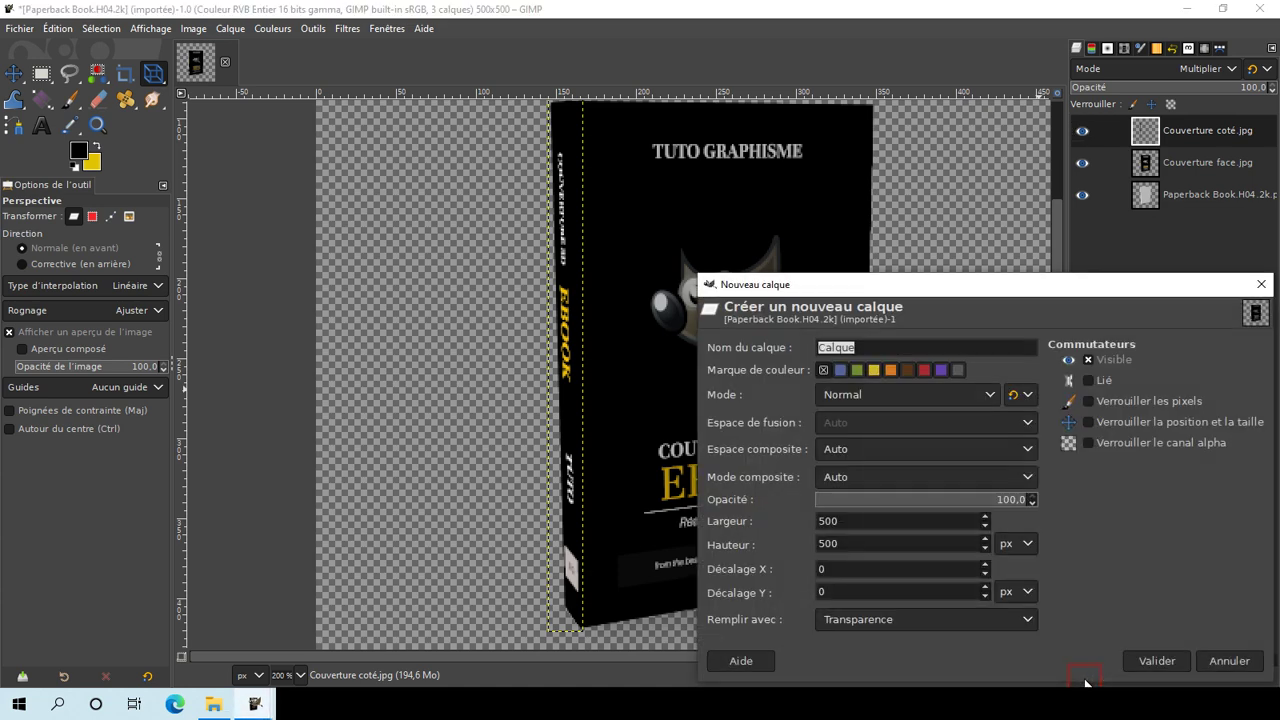
click(1155, 661)
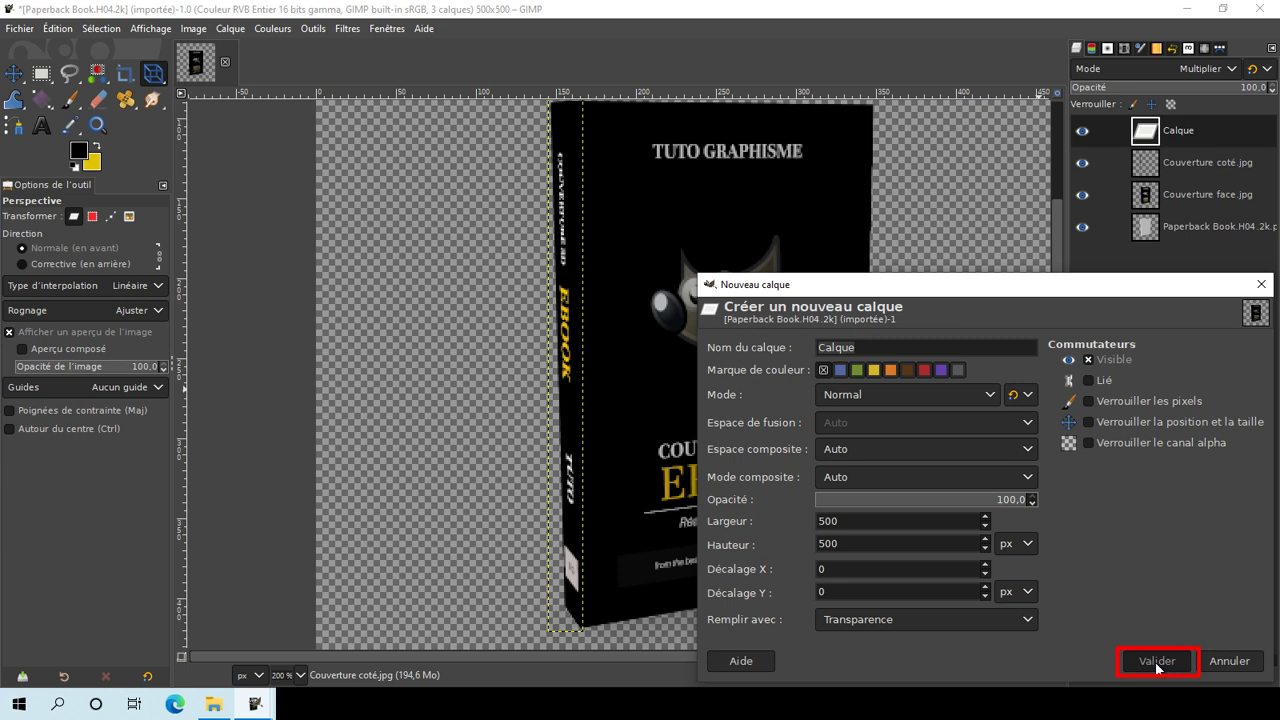
click(1155, 662)
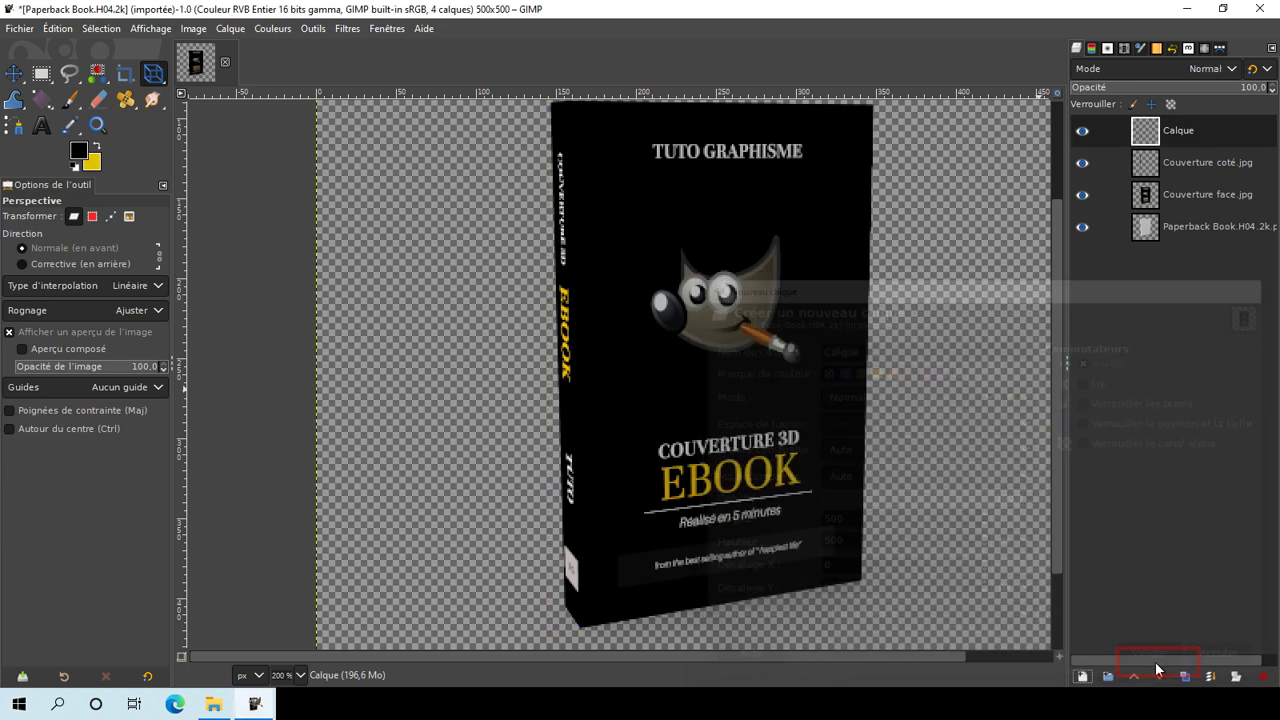
click(1196, 70)
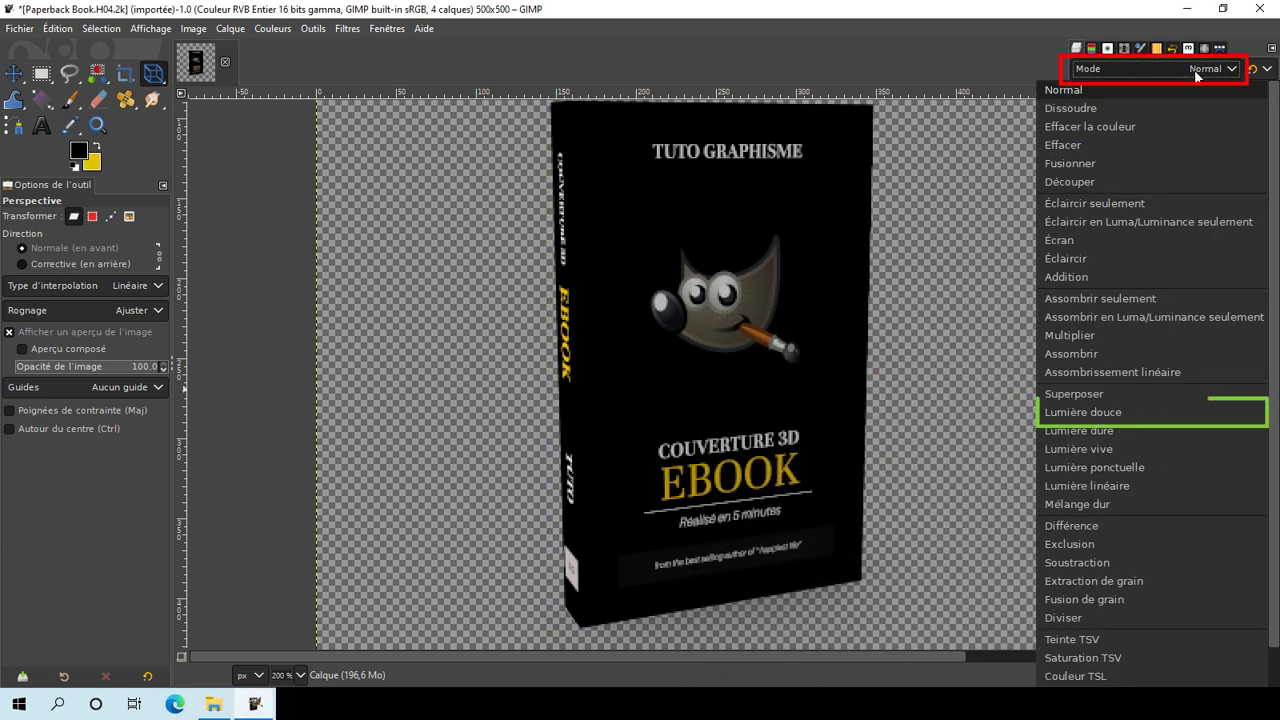
click(1115, 414)
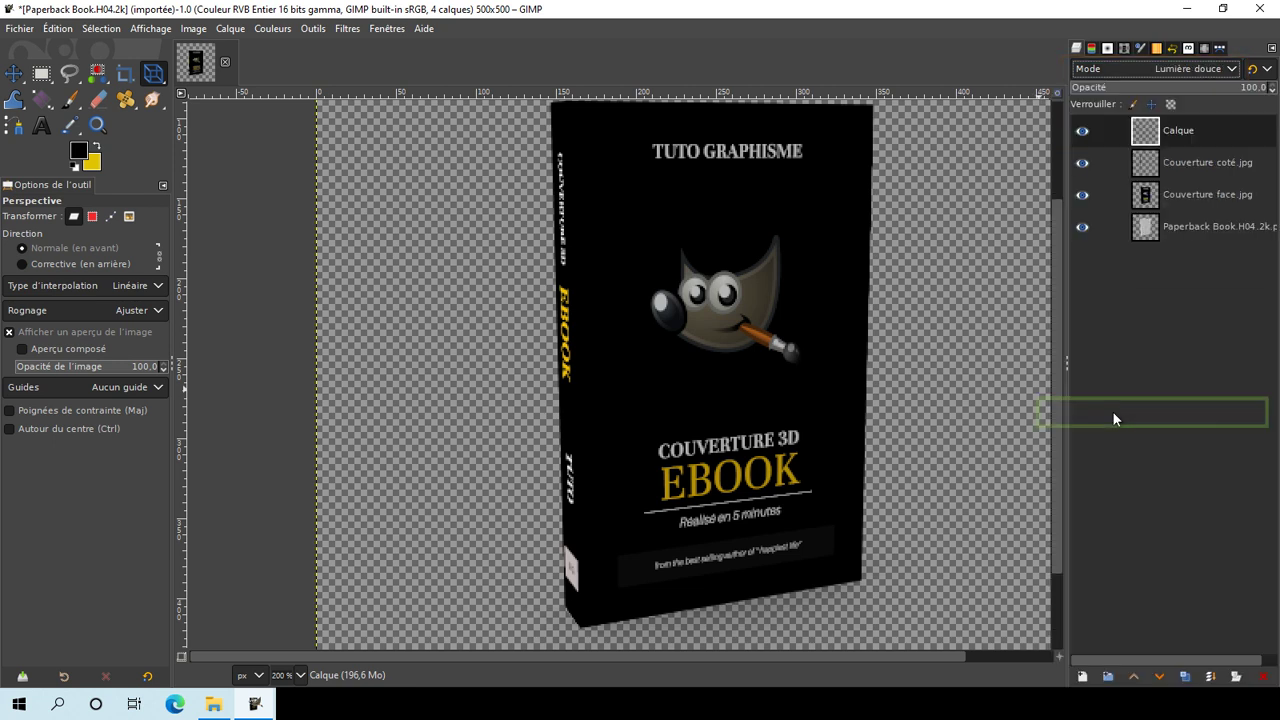
Set up the Paintbrush with a white (ffffff) foreground colour and a brush size of 124
click(71, 101)
click(78, 151)
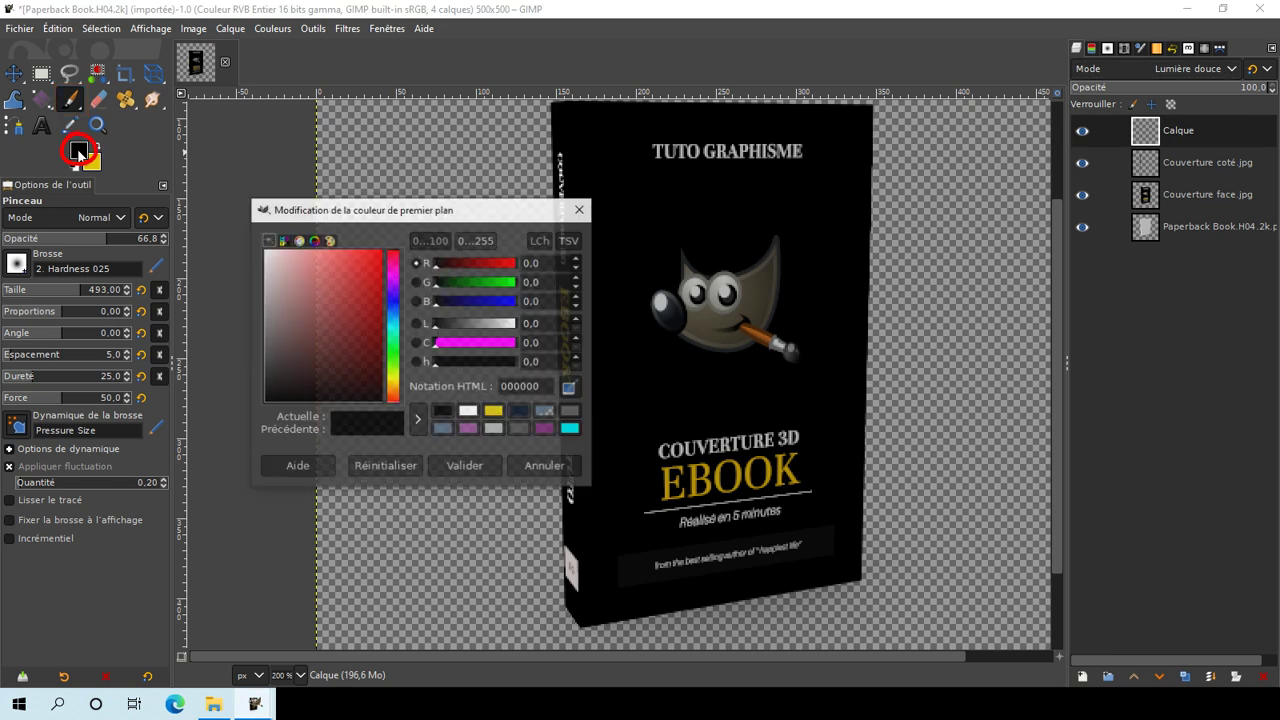
drag(272, 260, 243, 212)
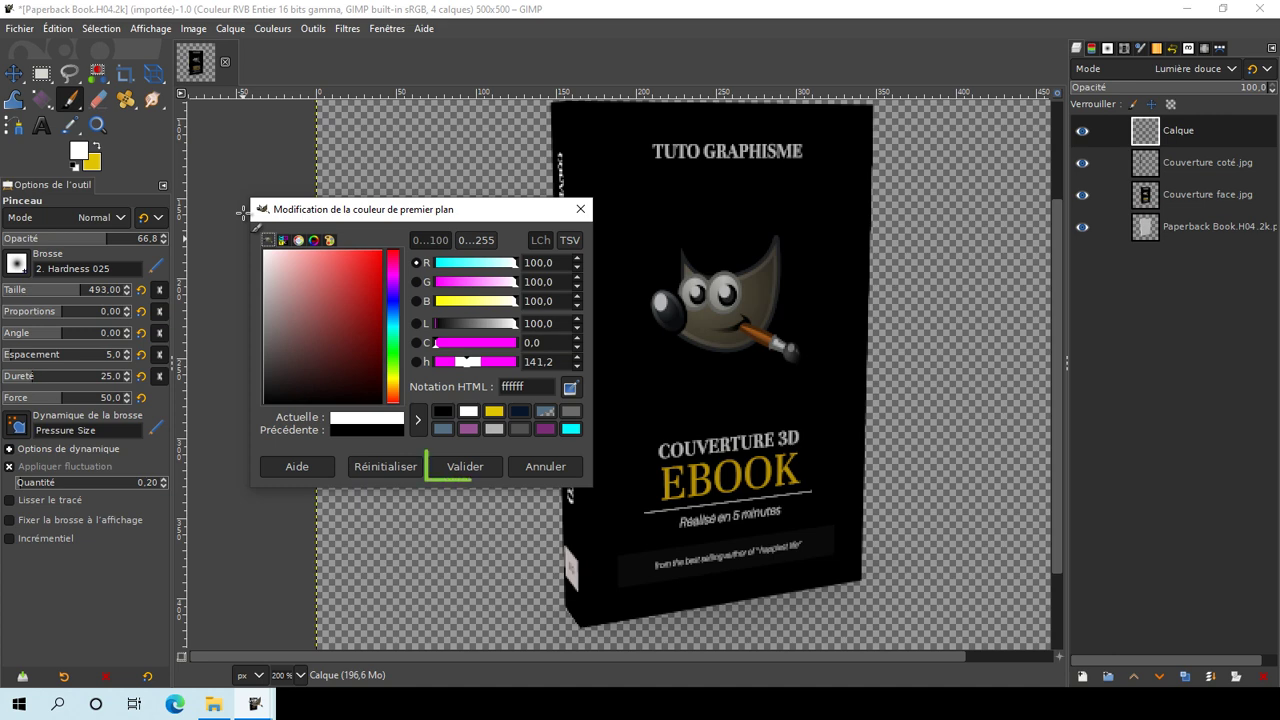
click(472, 473)
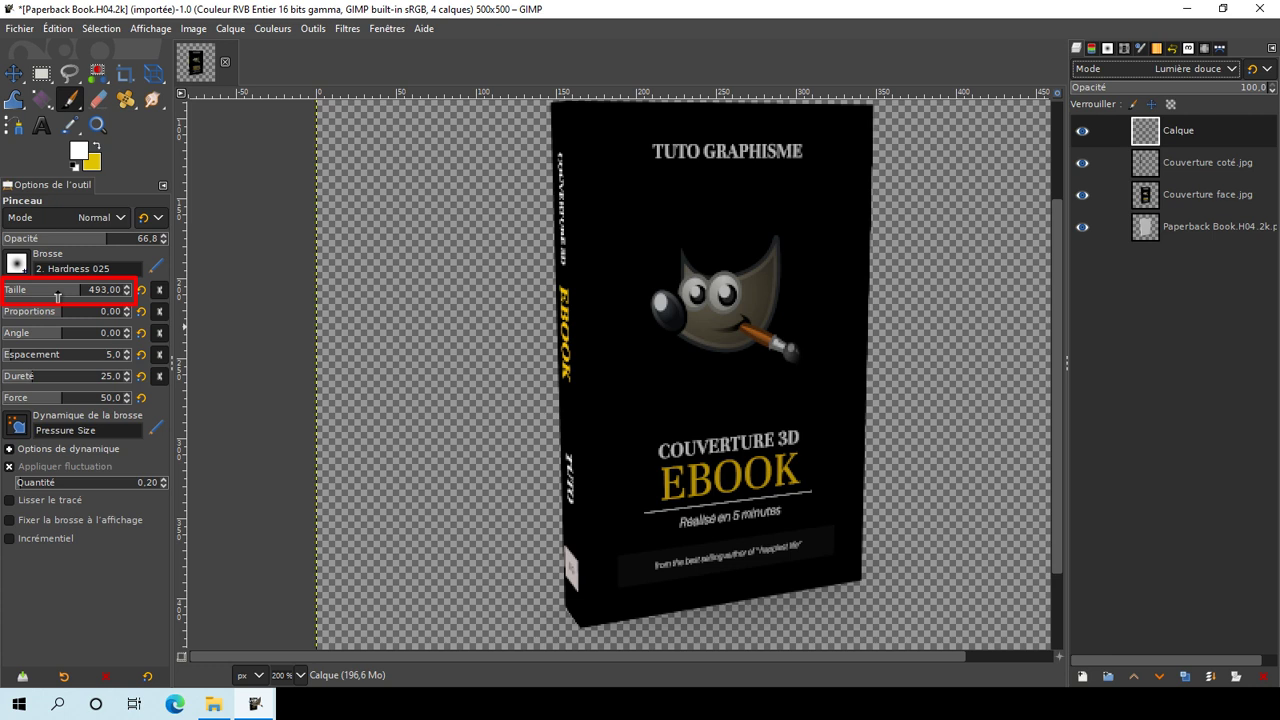
drag(57, 296, 35, 296)
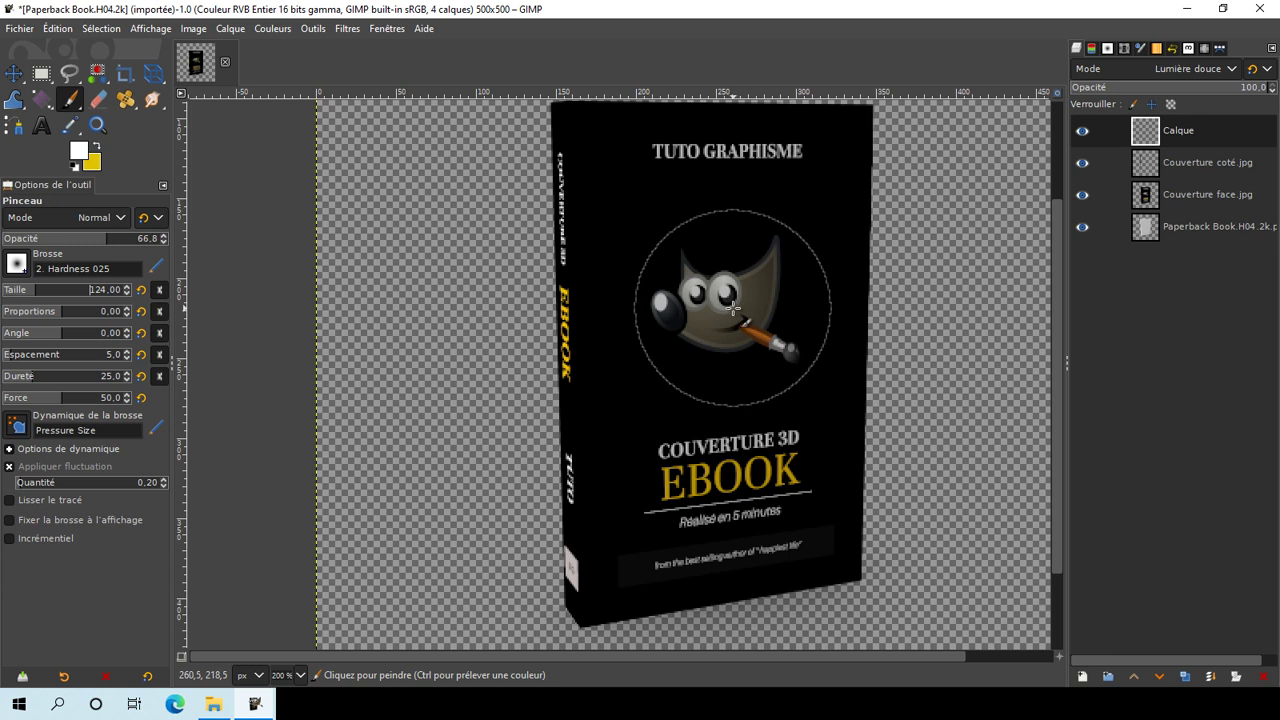
Paint white soft-light highlights over the mascot, the TUTO GRAPHISME heading and the EBOOK title on the front cover
mouse_move(733, 308)
mouse_down()
mouse_move(700, 305)
mouse_move(735, 305)
mouse_up()
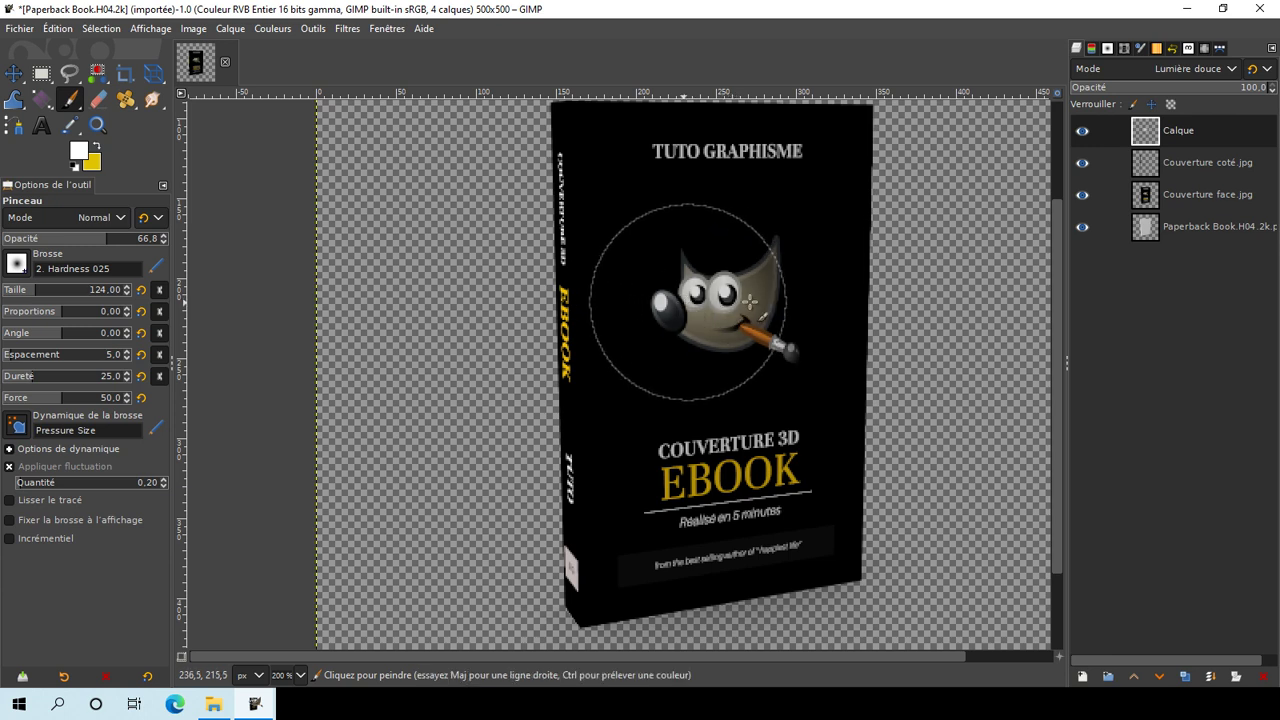
drag(790, 148, 681, 155)
ctrl+scroll(870, 430, down, 3)
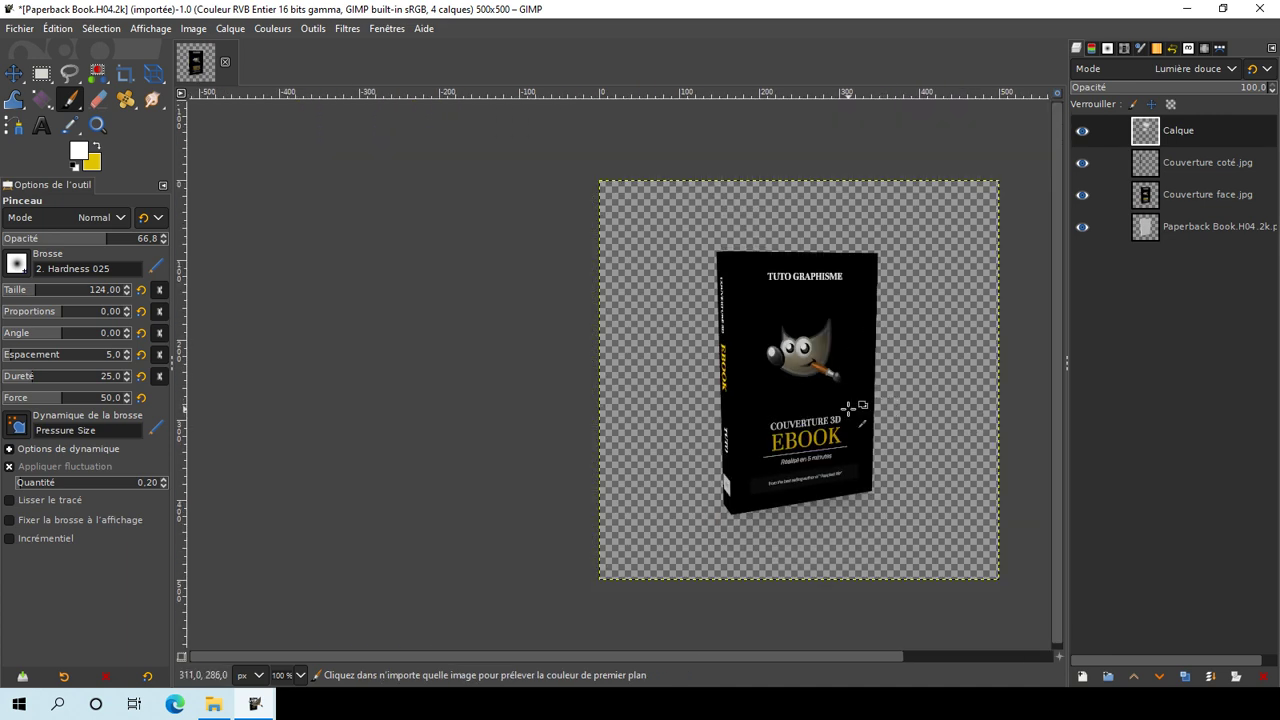
ctrl+scroll(800, 462, up, 3)
drag(778, 460, 771, 462)
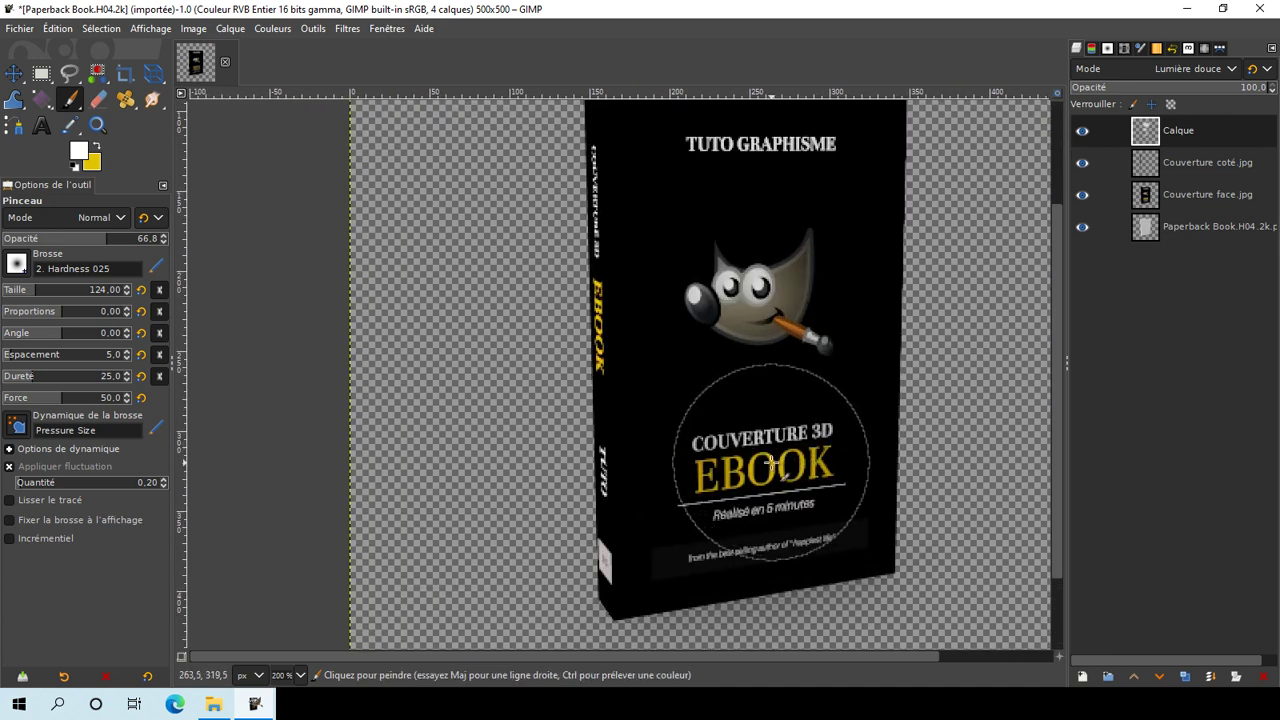
Crop the whole image closely around the 3D book, to about 239 × 390 px
ctrl+scroll(1020, 385, down, 2)
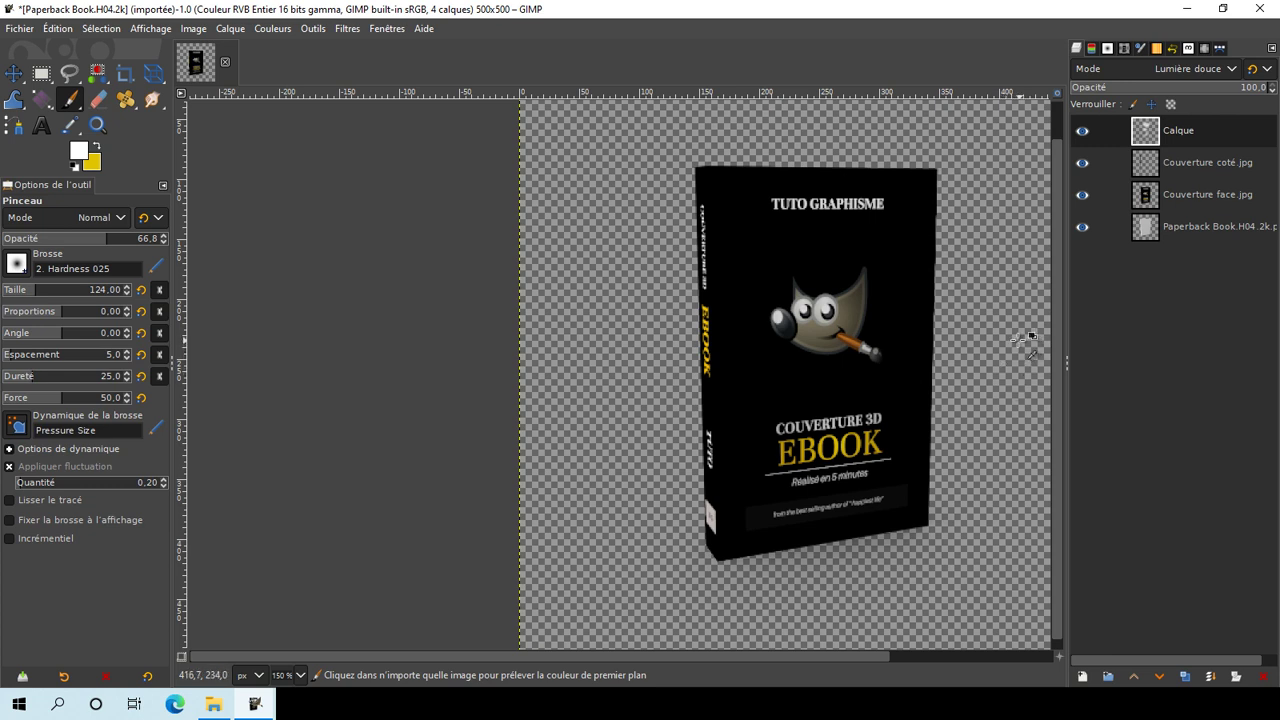
ctrl+scroll(1014, 355, down, 1)
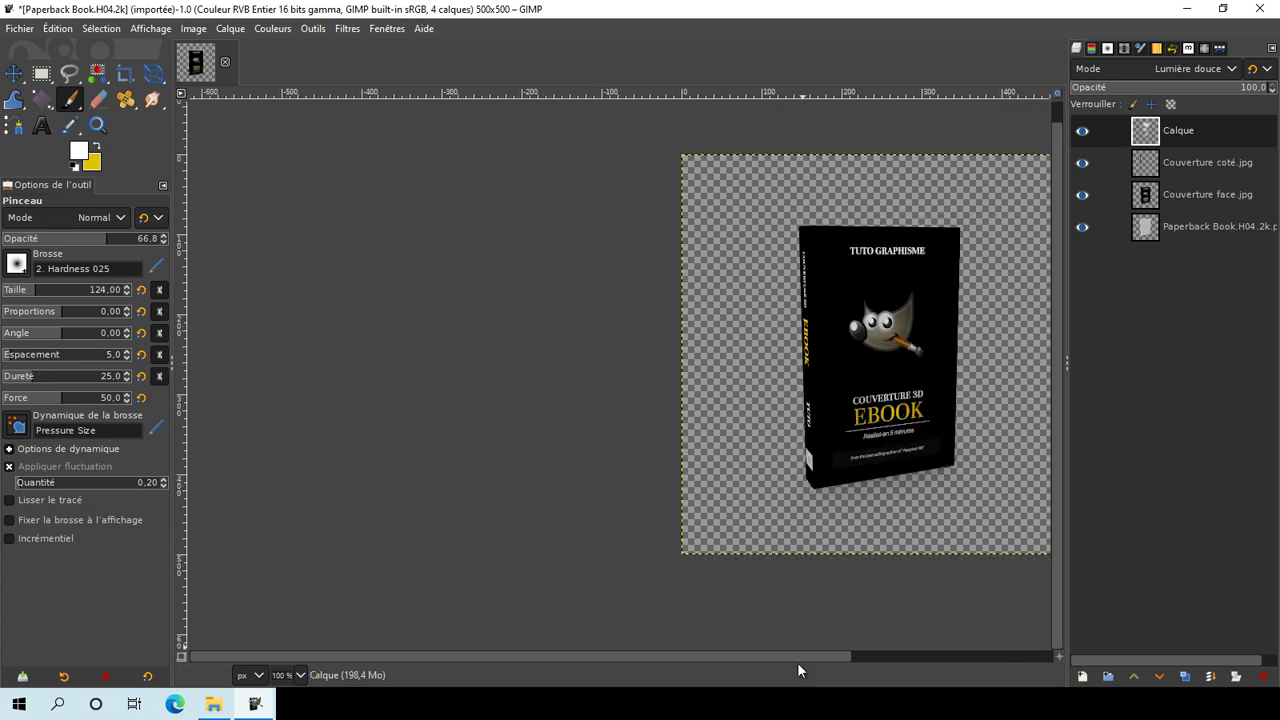
drag(800, 661, 880, 666)
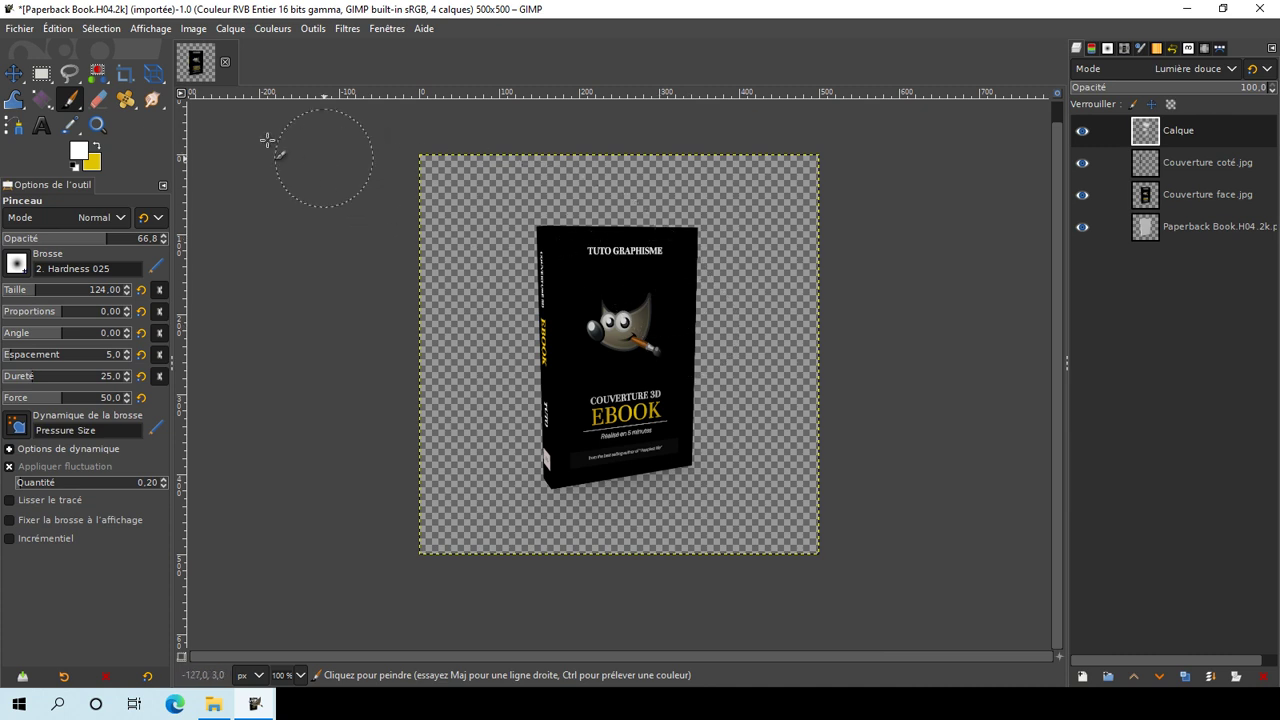
click(125, 77)
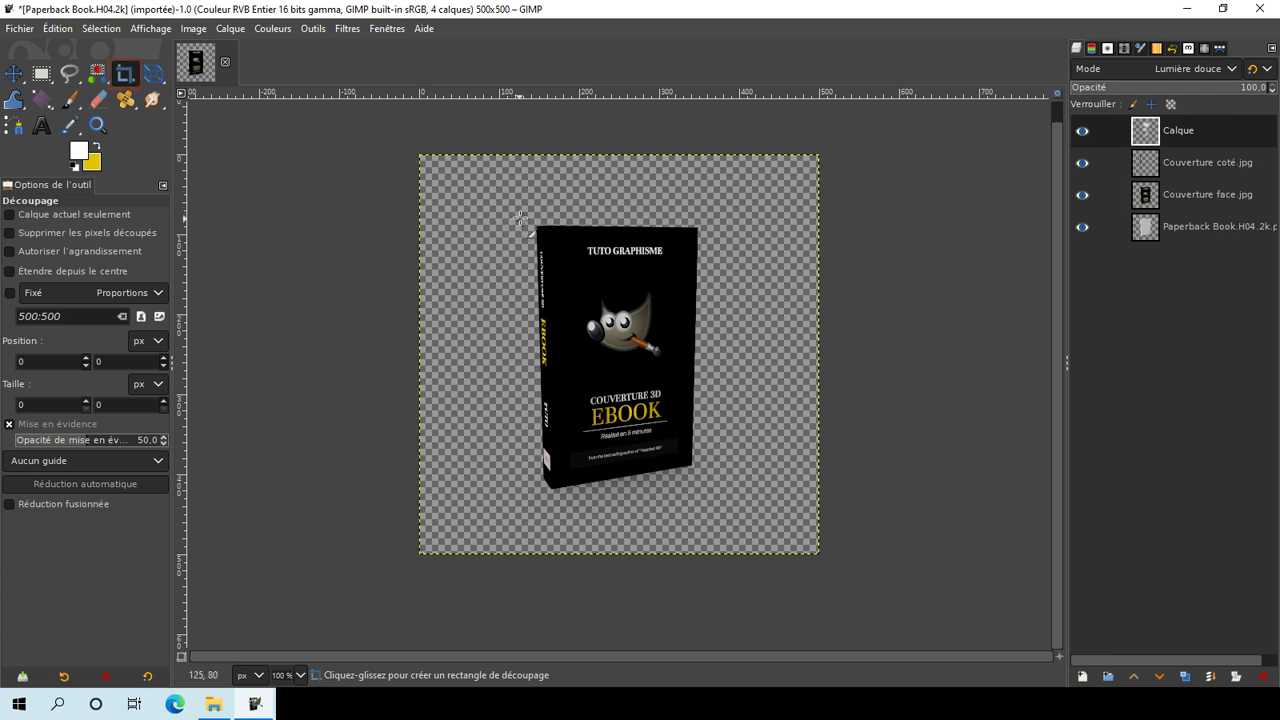
drag(521, 216, 710, 526)
key(Return)
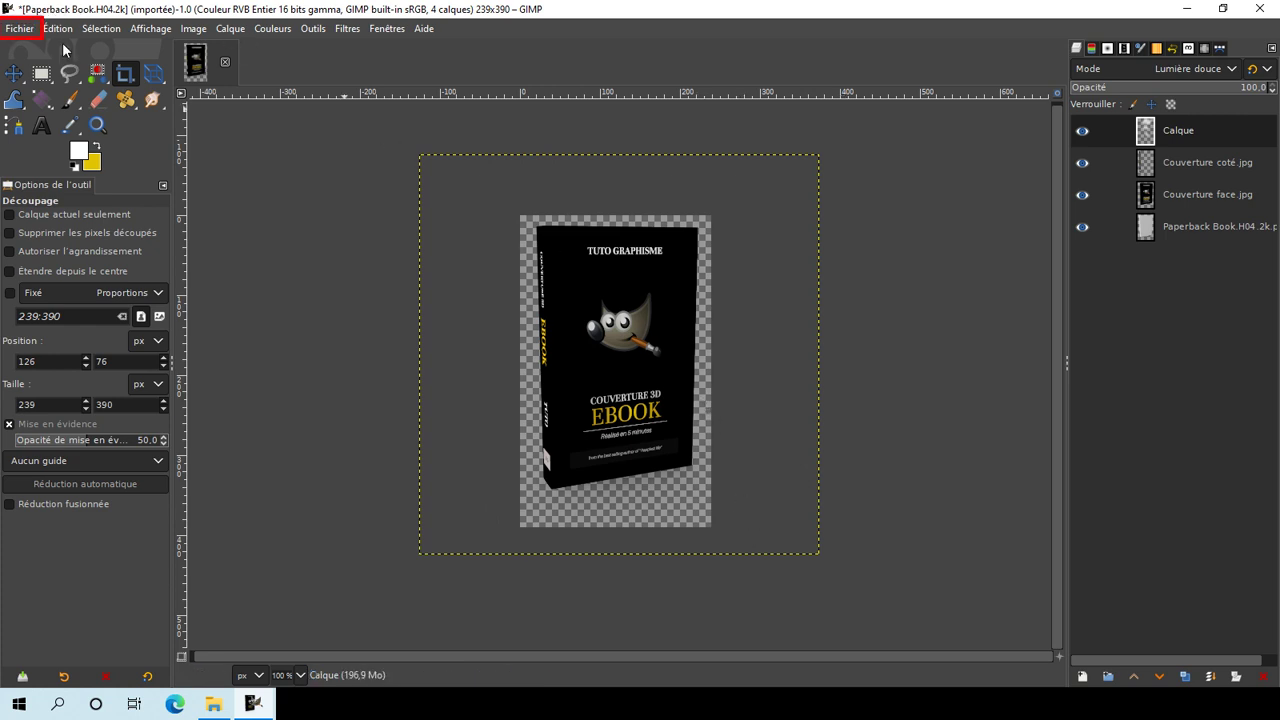
Export the cropped mockup as a PNG named "eook pou web.png" in the "pour vidéo Youtube" folder, with compression level 9
click(28, 32)
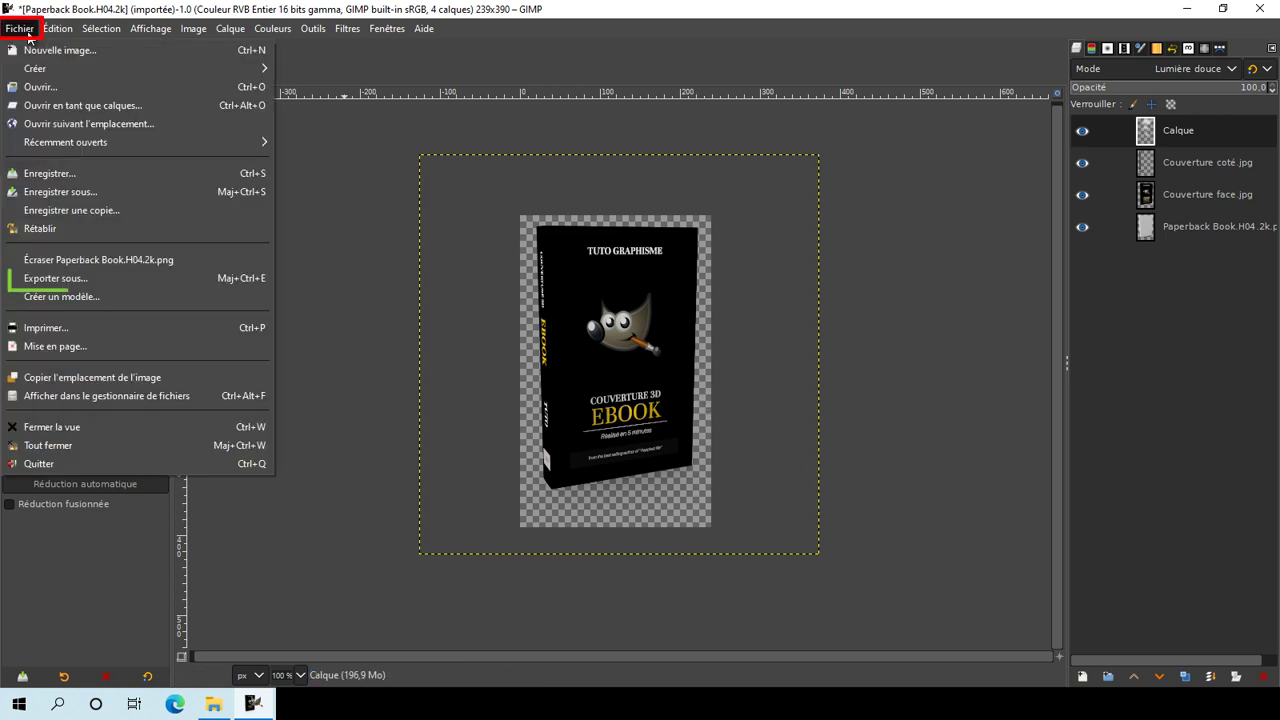
click(77, 283)
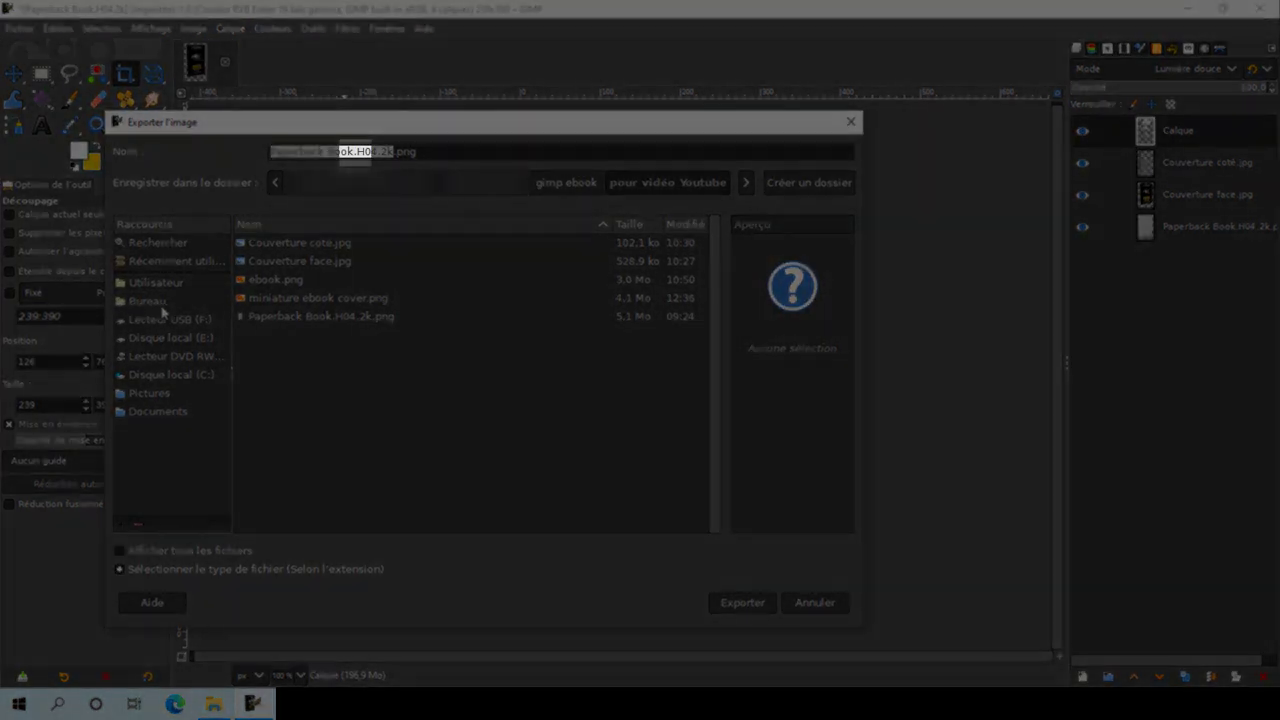
text(ebook)
text( pour video)
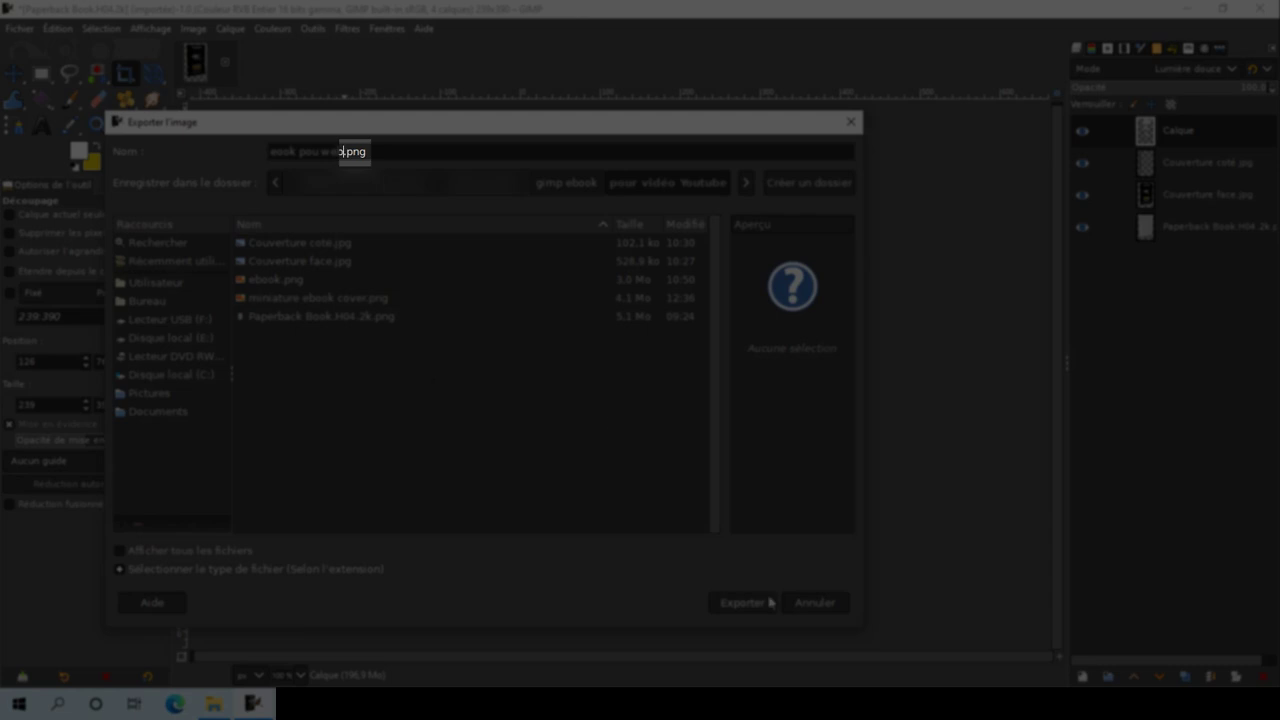
click(770, 602)
key(Return)
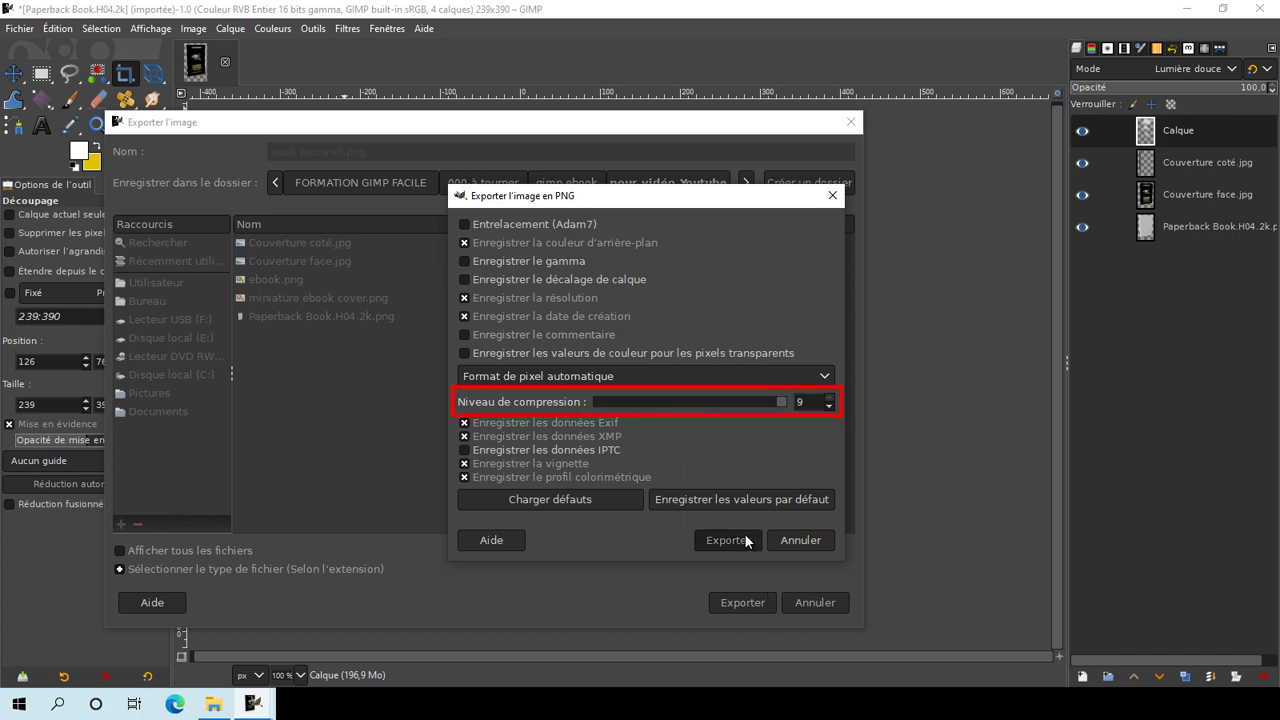
click(745, 541)
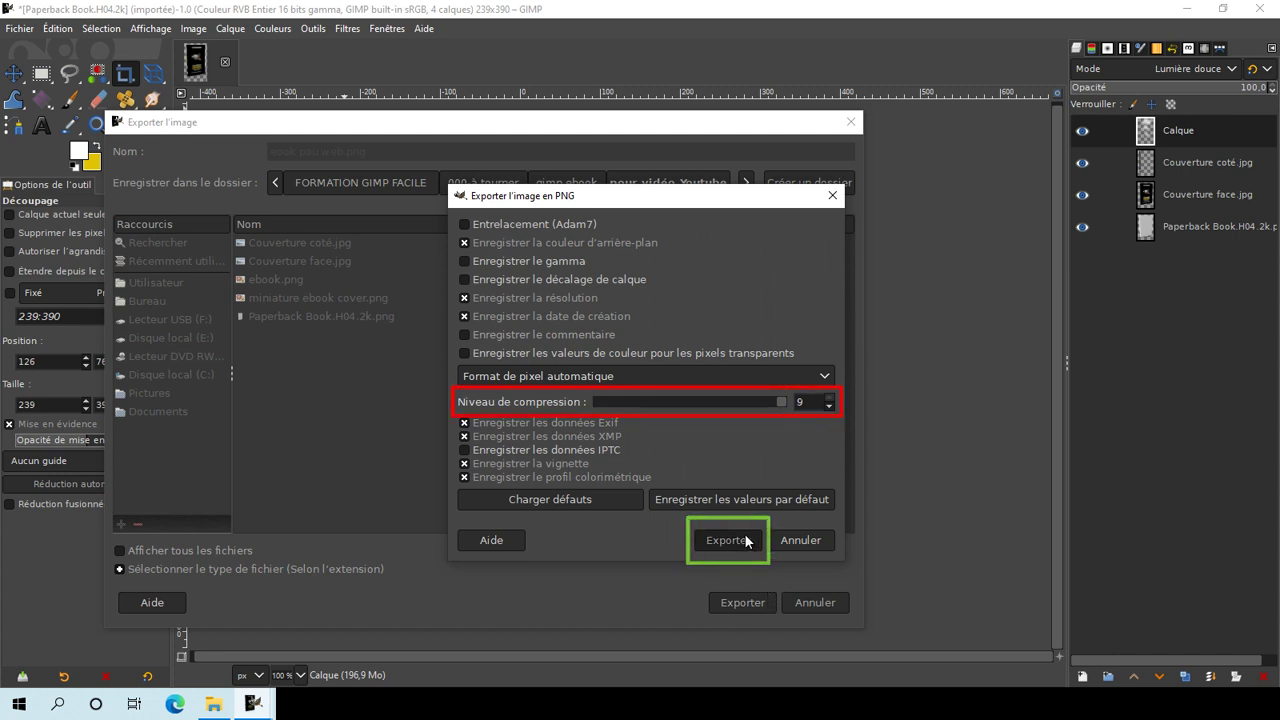